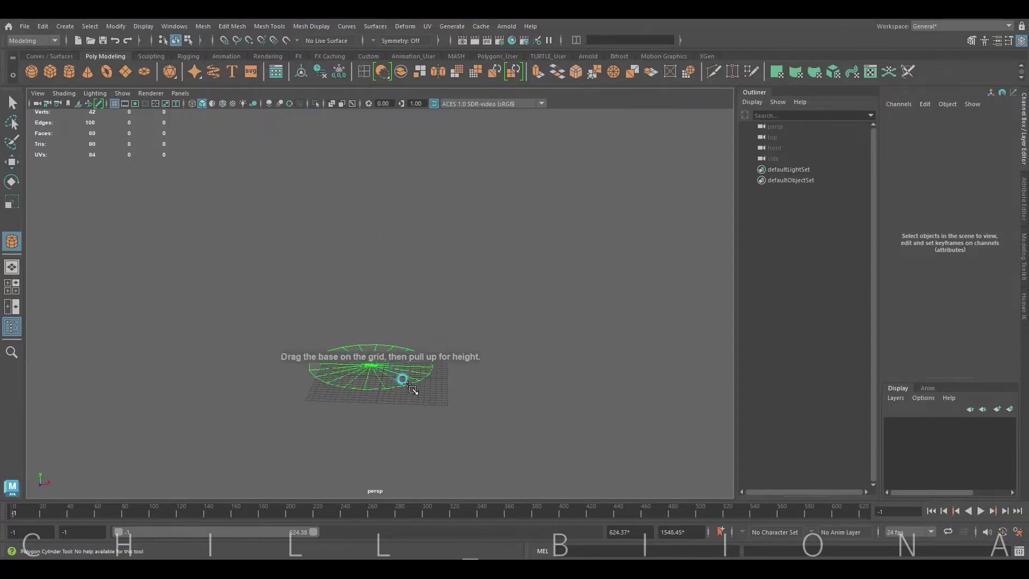
Step: Create a 30-sided polygon cylinder and delete its top and bottom cap faces
drag(412, 388, 416, 218)
text(30)
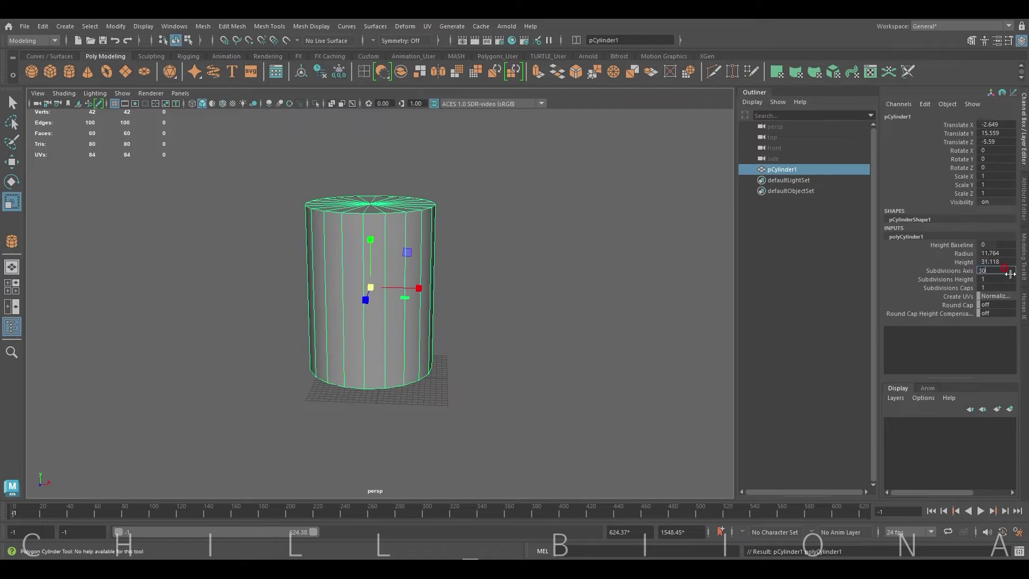
key(Return)
right_click(346, 241)
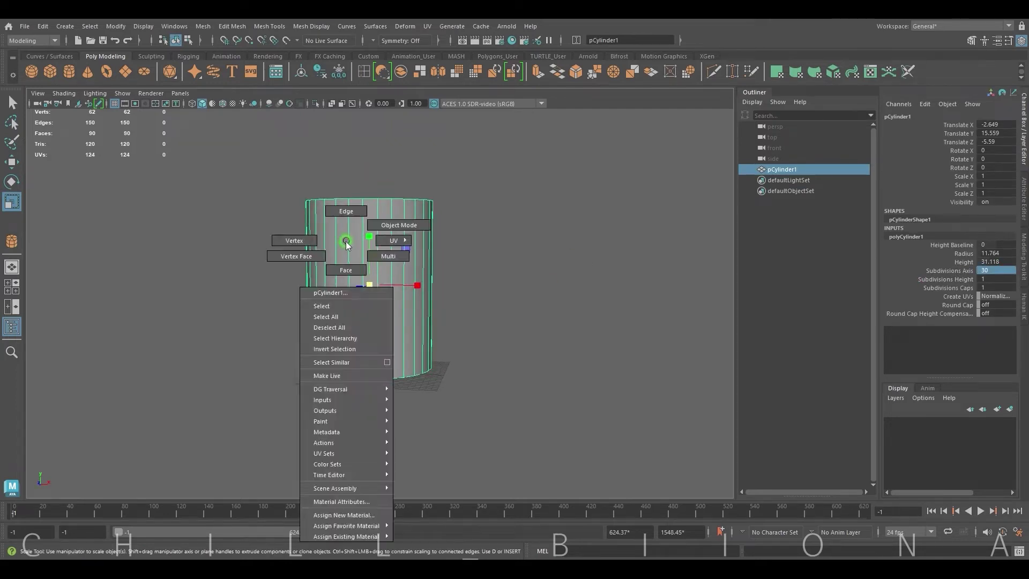
right_drag(346, 244, 345, 270)
drag(252, 249, 425, 283)
key(ctrl+shift+i)
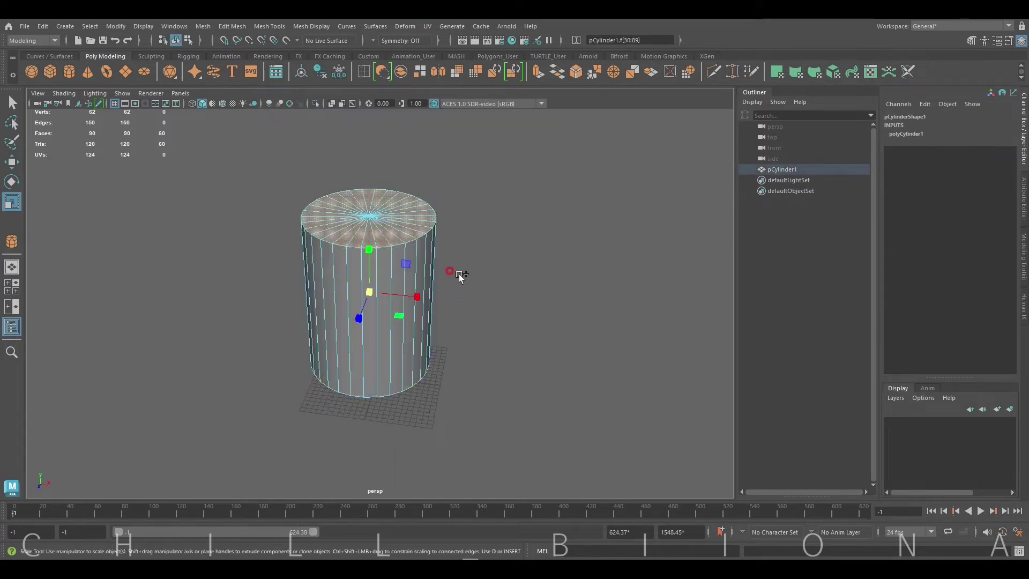
key(Delete)
Step: Scale the open tube narrower, to about 0.911 X and 0.661 Z
right_click(382, 252)
right_drag(382, 256, 437, 236)
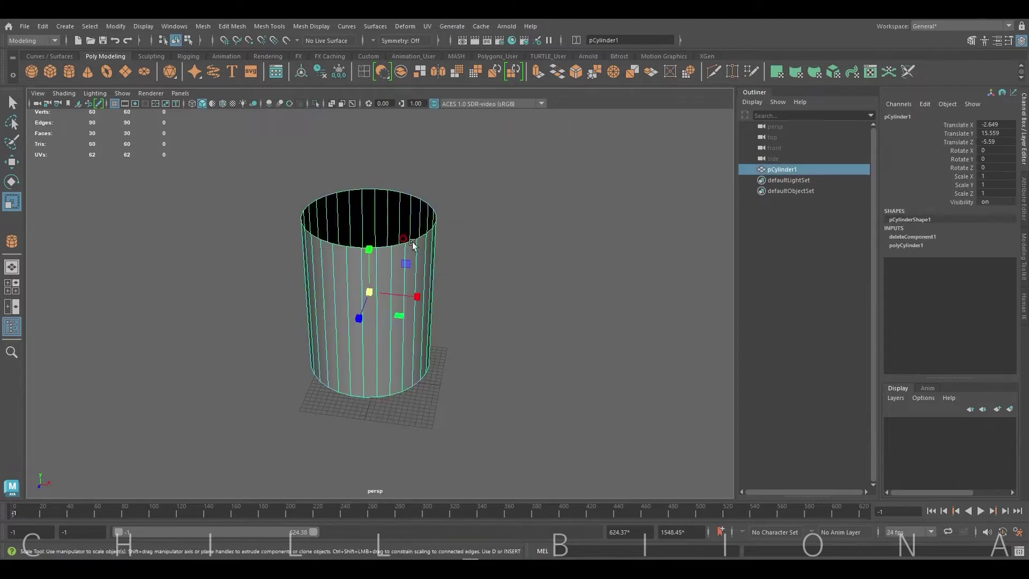
mouse_move(358, 317)
mouse_down()
mouse_move(360, 304)
mouse_move(410, 295)
mouse_move(317, 335)
mouse_move(424, 290)
mouse_up()
Step: Insert an edge loop near the top of the tube
shift+right_drag(383, 233, 389, 237)
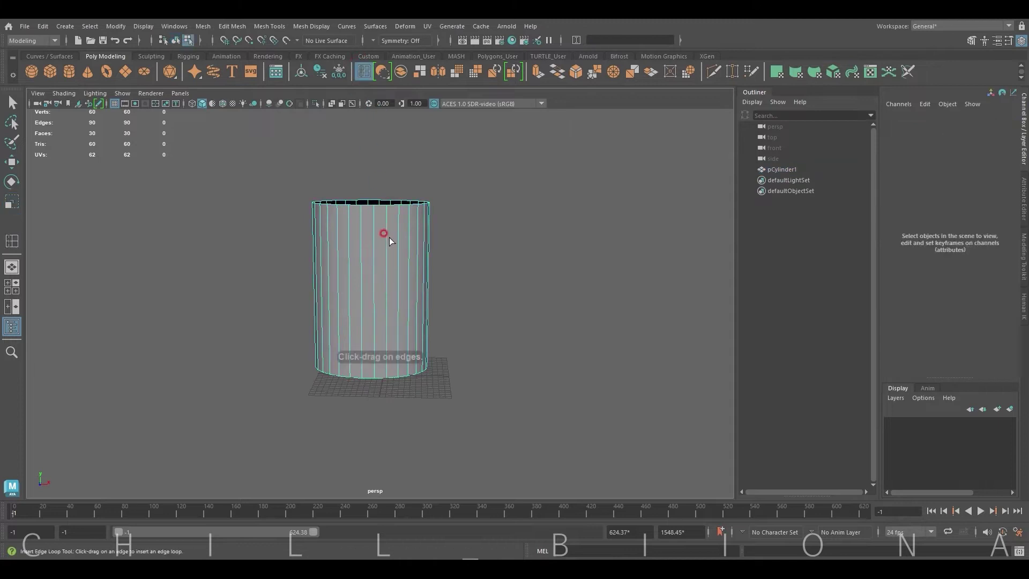
drag(374, 257, 410, 244)
click(236, 322)
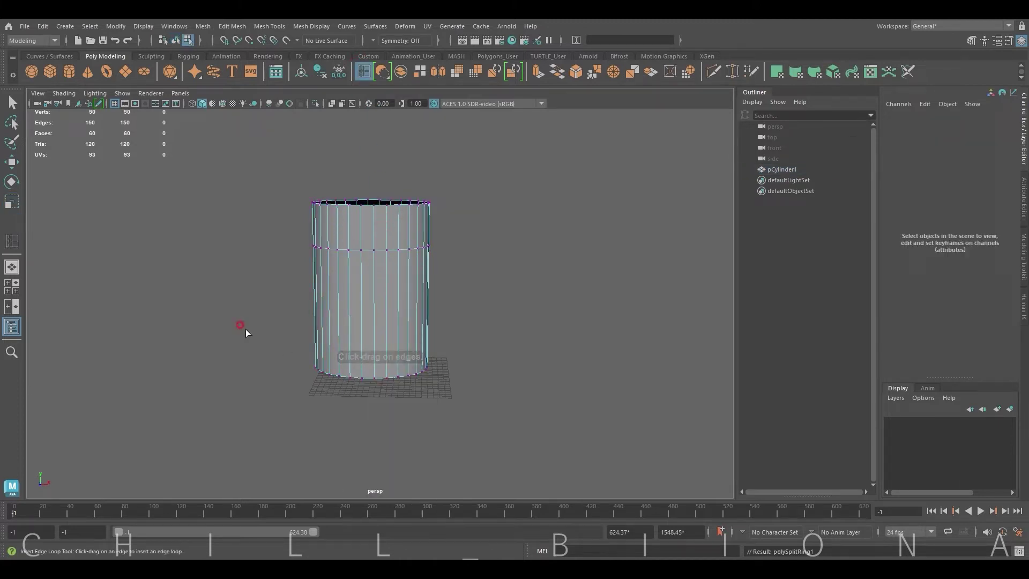
drag(241, 326, 409, 409)
key(r)
Step: Widen the bottom vertex ring outward
right_drag(317, 273, 300, 273)
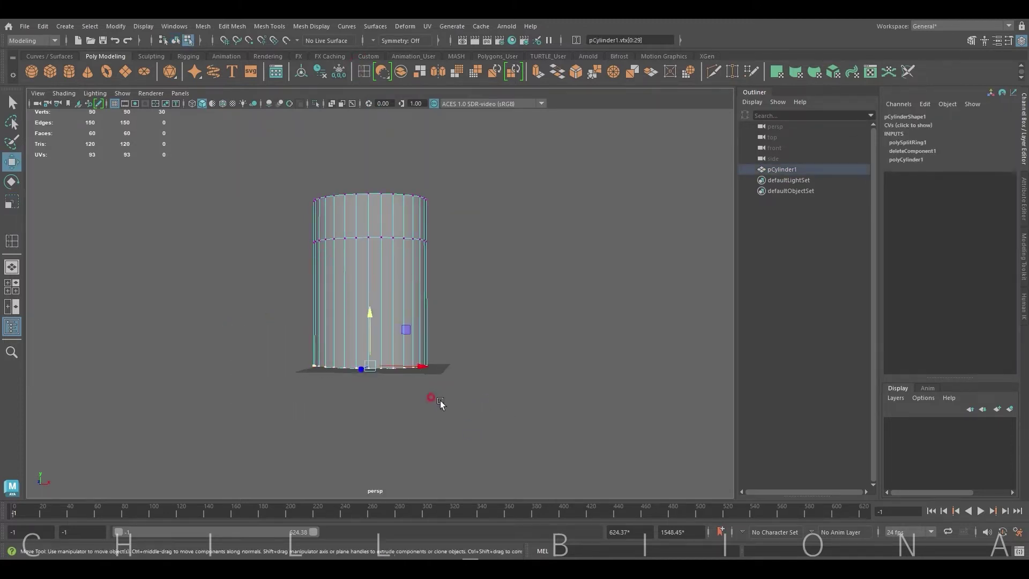
drag(437, 402, 300, 343)
mouse_move(375, 268)
alt+mouse_down()
mouse_move(322, 356)
mouse_move(427, 329)
mouse_move(552, 338)
alt+mouse_up()
key(w)
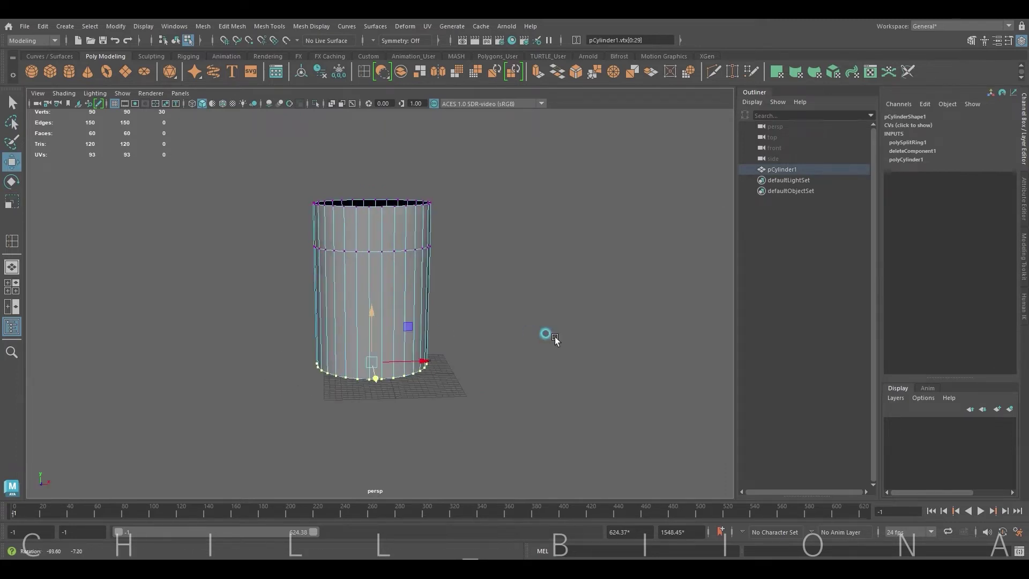
Step: Narrow the top vertex ring inward and flare the bottom ring further
drag(268, 170, 448, 211)
key(r)
drag(373, 202, 365, 201)
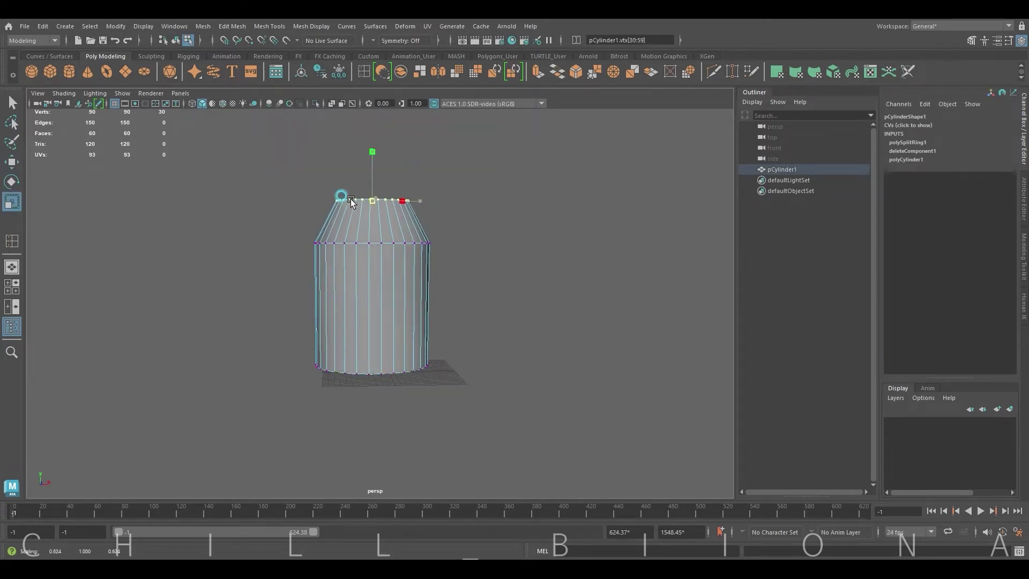
mouse_move(301, 351)
mouse_down()
mouse_move(490, 405)
mouse_move(421, 361)
mouse_move(336, 399)
mouse_up()
drag(331, 359, 333, 358)
mouse_move(345, 294)
alt+mouse_down()
mouse_move(227, 320)
mouse_move(436, 317)
alt+mouse_up()
Step: Lower the middle vertex ring slightly and reframe the skirt from the front
drag(265, 259, 442, 286)
key(w)
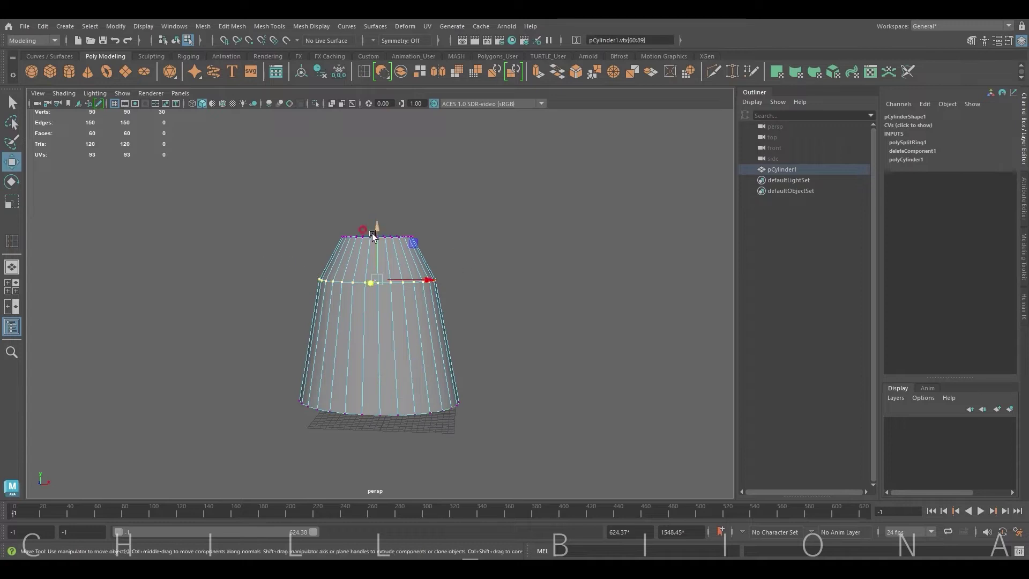
mouse_move(374, 233)
mouse_down()
mouse_move(457, 264)
mouse_move(395, 246)
mouse_move(425, 232)
mouse_up()
alt+right_drag(425, 232, 592, 227)
alt+middle_drag(592, 228, 455, 137)
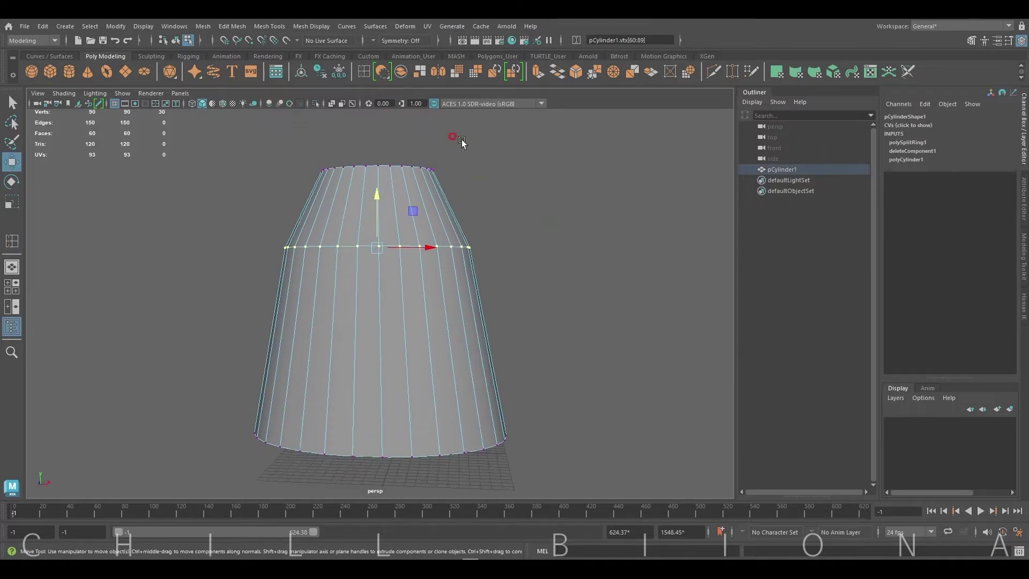
click(363, 71)
Step: Add a second edge loop just below the upper loop and cut the first diagonal across the band
click(379, 252)
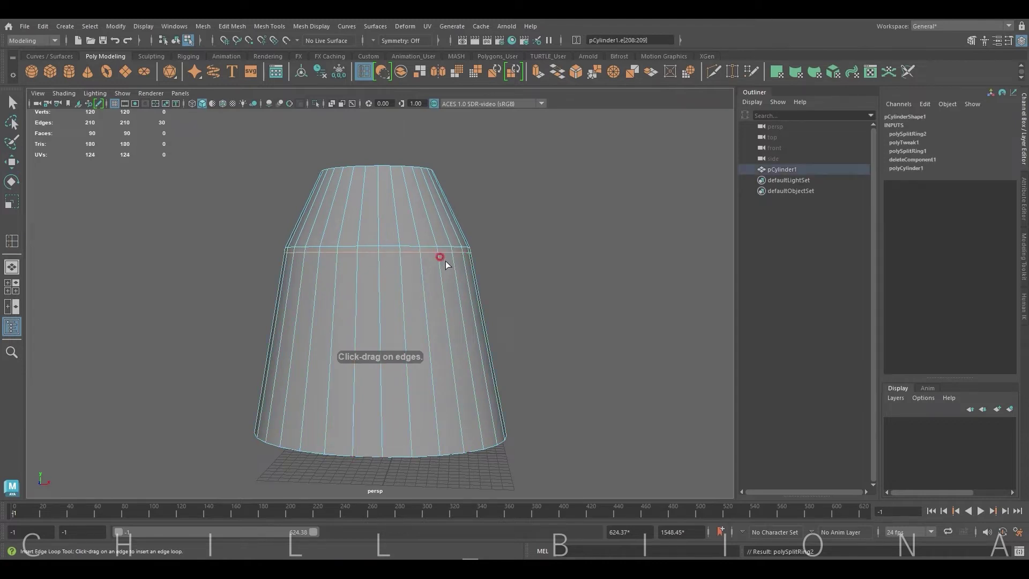
key(w)
mouse_move(446, 262)
alt+right_down()
mouse_move(609, 234)
mouse_move(581, 266)
alt+right_up()
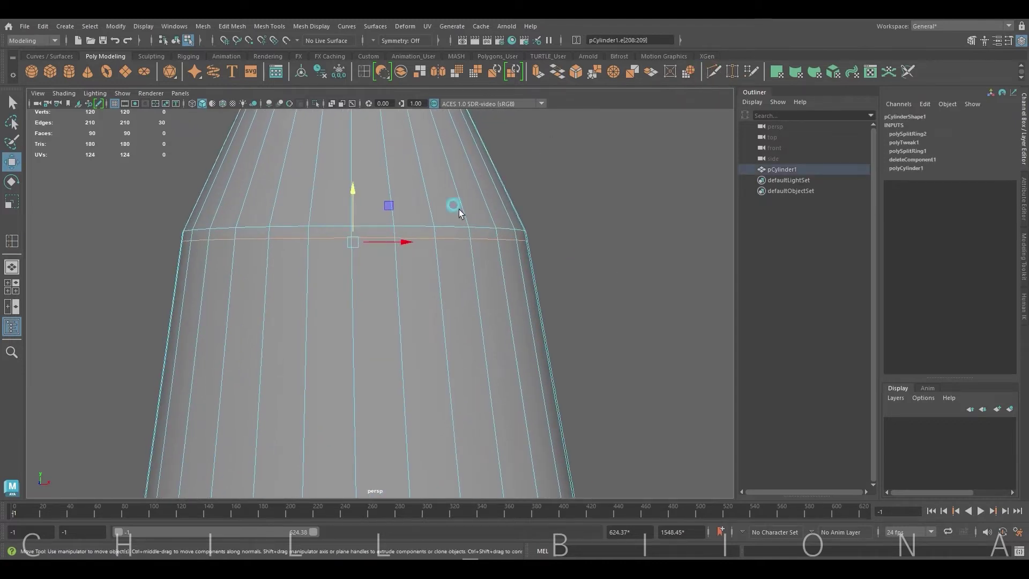
shift+right_drag(459, 212, 396, 229)
click(434, 236)
key(Return)
Step: Continue cutting diagonal edges around the rest of the narrow waist band
mouse_move(438, 240)
alt+mouse_down()
mouse_move(558, 255)
mouse_move(501, 259)
alt+mouse_up()
click(386, 260)
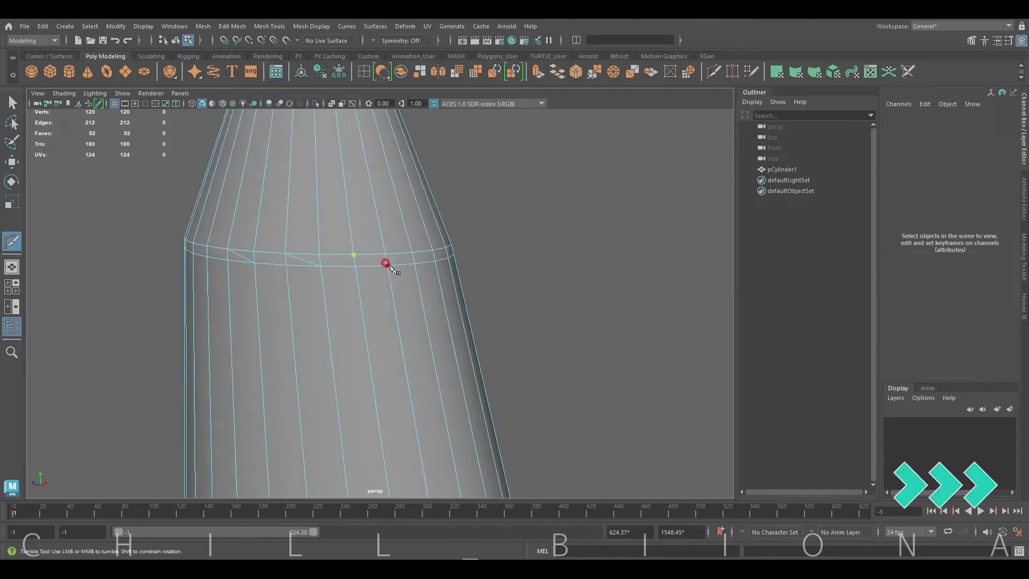
alt+drag(386, 260, 498, 243)
click(386, 230)
key(Return)
alt+drag(386, 229, 359, 233)
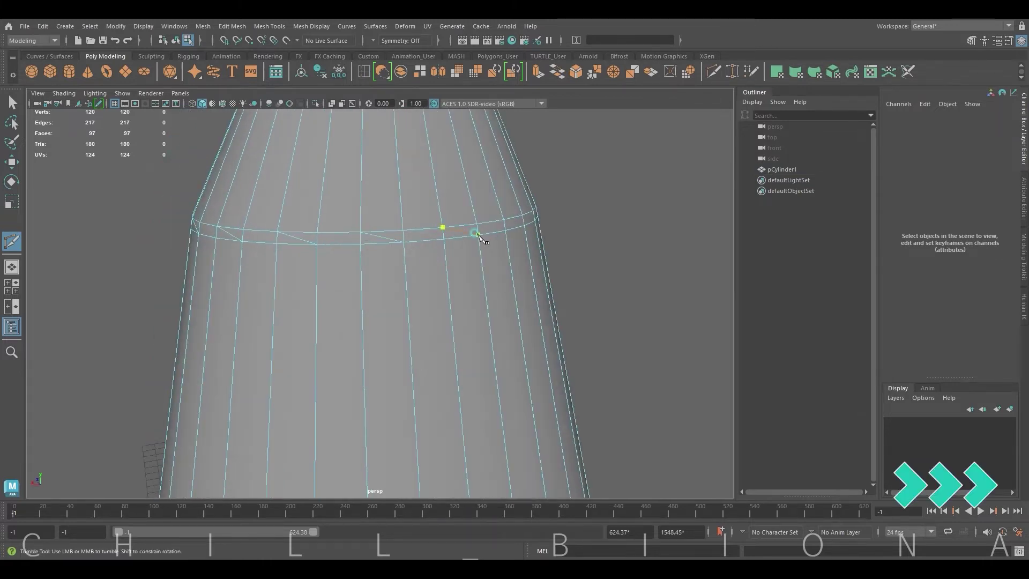
click(478, 234)
key(Return)
mouse_move(477, 234)
alt+mouse_down()
mouse_move(523, 252)
mouse_move(607, 240)
mouse_move(506, 253)
alt+mouse_up()
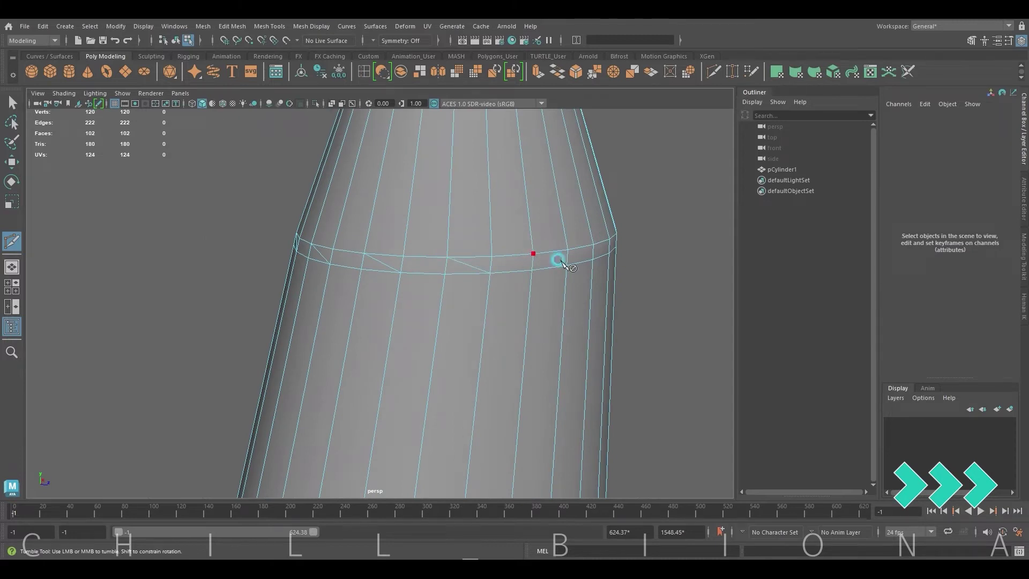
Step: Look over the whole skirt and select two vertical edges
alt+drag(648, 252, 472, 256)
scroll(384, 266, down, 5)
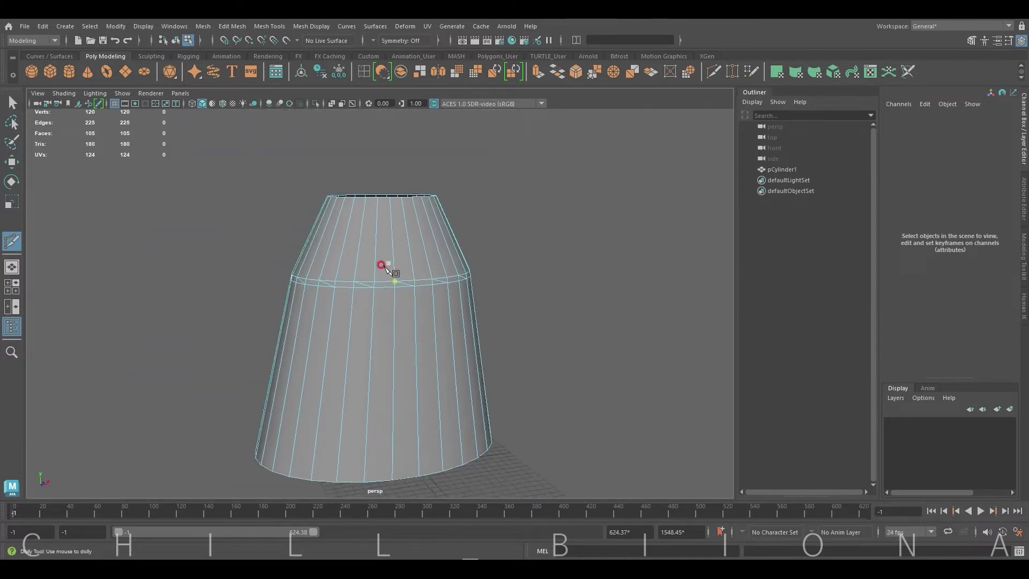
mouse_move(384, 266)
alt+mouse_down()
mouse_move(474, 255)
mouse_move(365, 227)
mouse_move(454, 253)
alt+mouse_up()
scroll(370, 218, up, 2)
click(368, 217)
shift+click(412, 220)
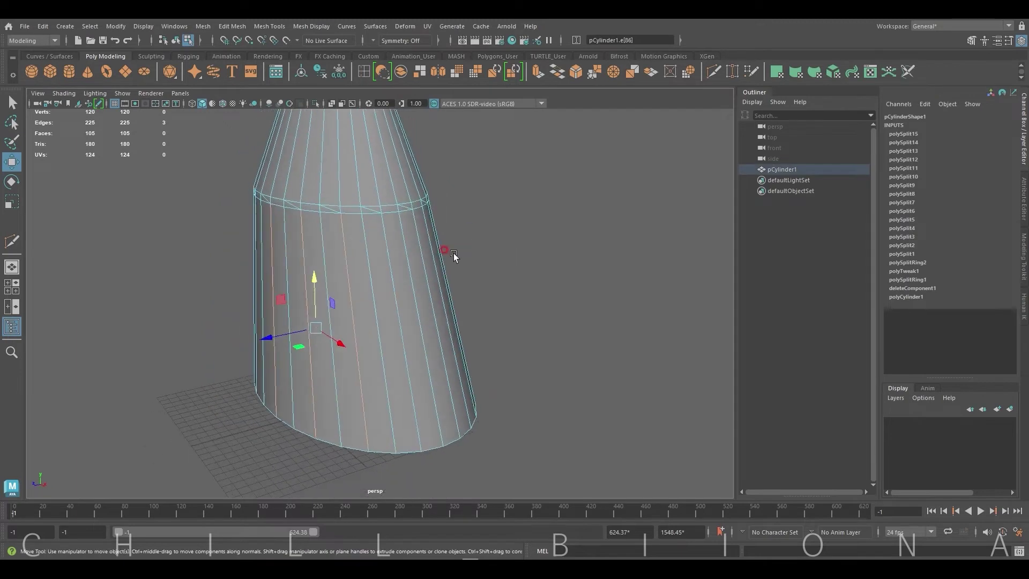
Step: Select the remaining alternate vertical edges and pull them inward into pleats
mouse_move(416, 222)
alt+mouse_down()
mouse_move(455, 230)
mouse_move(427, 226)
mouse_move(522, 220)
mouse_move(409, 207)
mouse_move(489, 239)
mouse_move(387, 250)
alt+mouse_up()
shift+click(426, 226)
shift+click(440, 208)
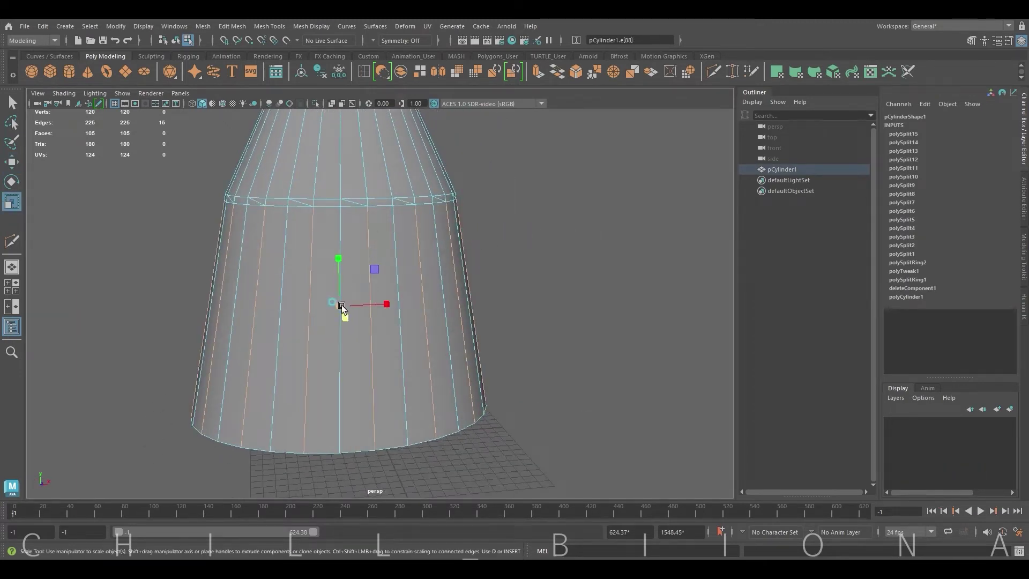
mouse_move(342, 305)
mouse_down()
mouse_move(316, 304)
mouse_move(343, 310)
mouse_move(342, 270)
mouse_move(404, 305)
mouse_move(322, 331)
mouse_move(359, 286)
mouse_move(256, 288)
mouse_move(361, 294)
mouse_move(458, 348)
mouse_up()
key(e)
key(w)
Step: Refine the pleat edges by alternately scaling and moving them
scroll(343, 268, down, 3)
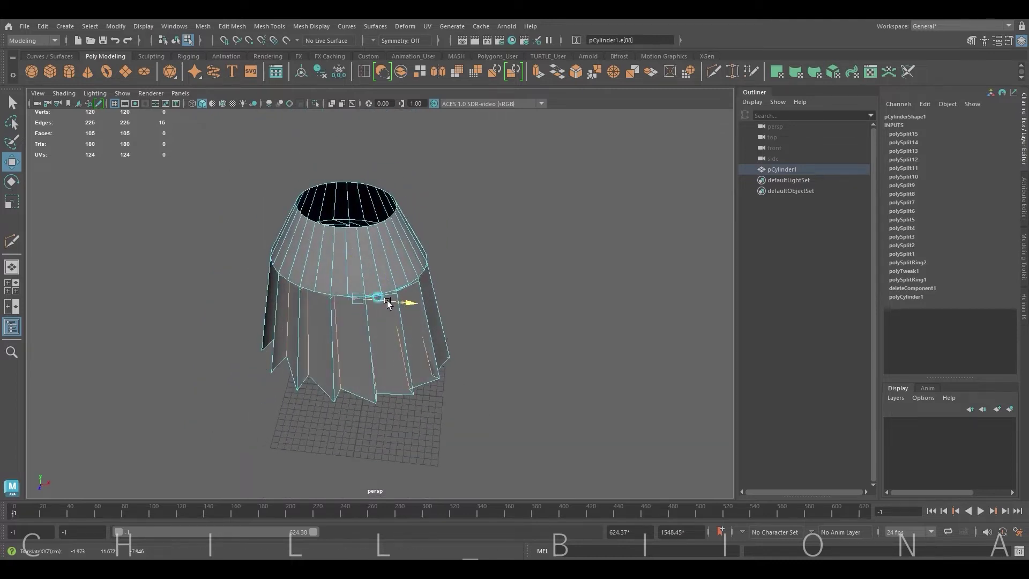
key(r)
key(w)
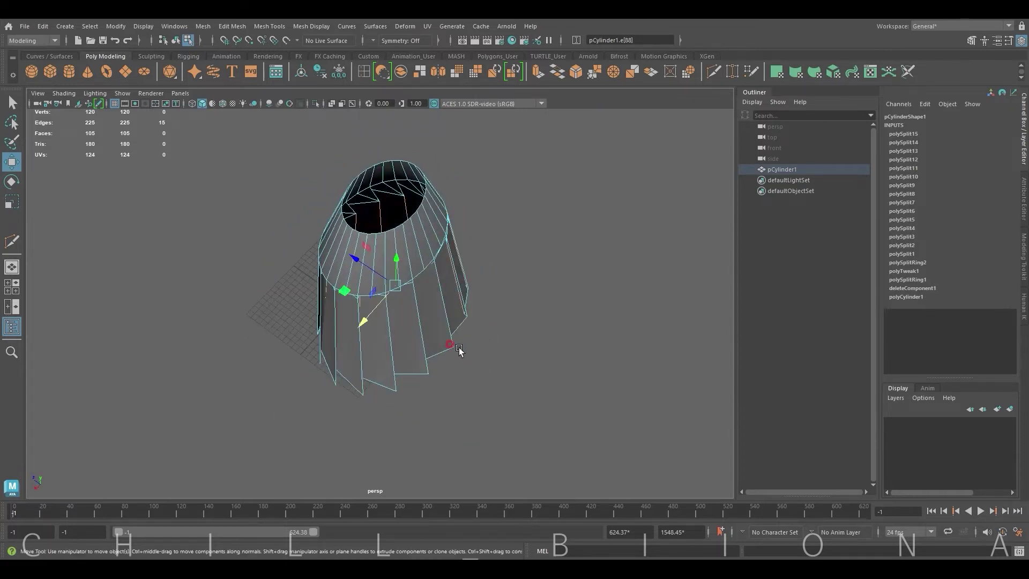
key(r)
mouse_move(366, 266)
alt+mouse_down()
mouse_move(354, 304)
mouse_move(360, 340)
mouse_move(269, 295)
mouse_move(419, 316)
mouse_move(356, 256)
mouse_move(357, 276)
mouse_move(375, 268)
mouse_move(371, 299)
mouse_move(424, 292)
mouse_move(397, 305)
mouse_move(309, 302)
mouse_move(287, 258)
alt+mouse_up()
key(w)
Step: Pick individual hem vertices to tweak, then select the whole bottom vertex ring
key(F9)
click(300, 323)
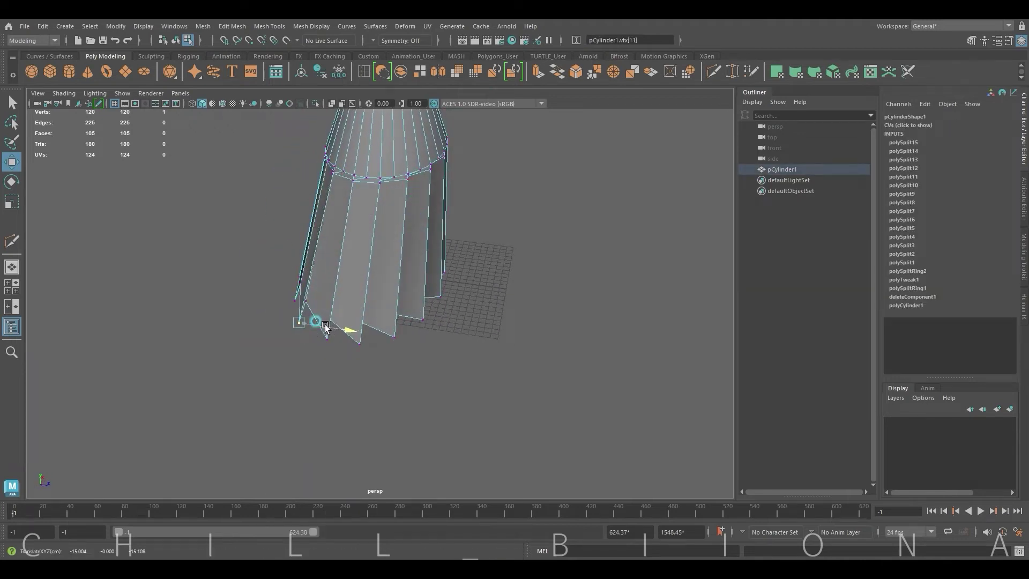
mouse_move(302, 342)
alt+mouse_down()
mouse_move(302, 323)
mouse_move(314, 349)
mouse_move(334, 323)
mouse_move(290, 344)
alt+mouse_up()
click(322, 369)
click(321, 307)
mouse_move(321, 308)
alt+mouse_down()
mouse_move(364, 336)
mouse_move(421, 329)
mouse_move(286, 351)
mouse_move(360, 340)
mouse_move(322, 343)
mouse_move(343, 332)
alt+mouse_up()
click(323, 352)
click(322, 343)
drag(268, 263, 472, 311)
Step: Hide the grid, rescale the bottom vertex ring, and maximise the perspective view
key(r)
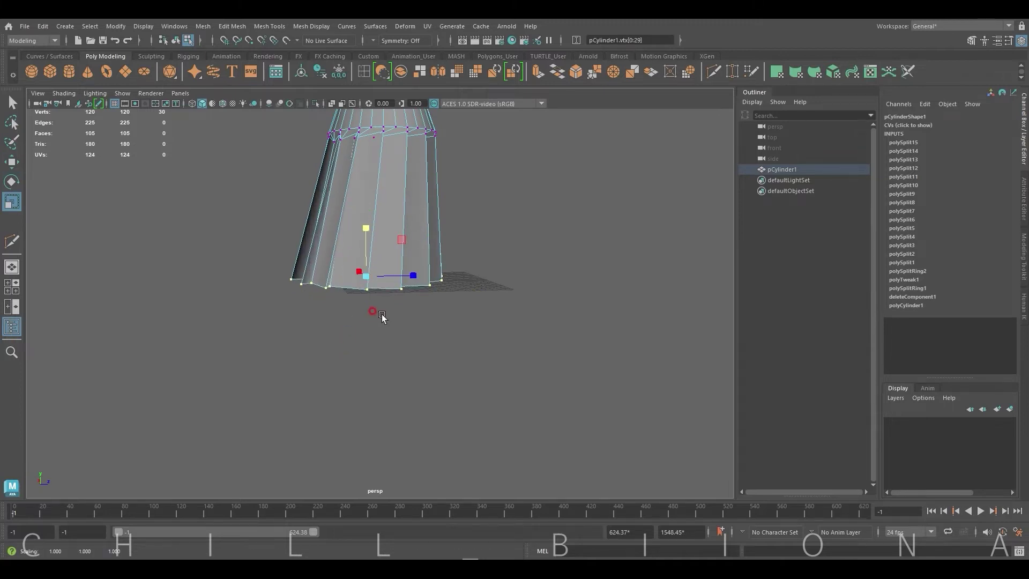
key(w)
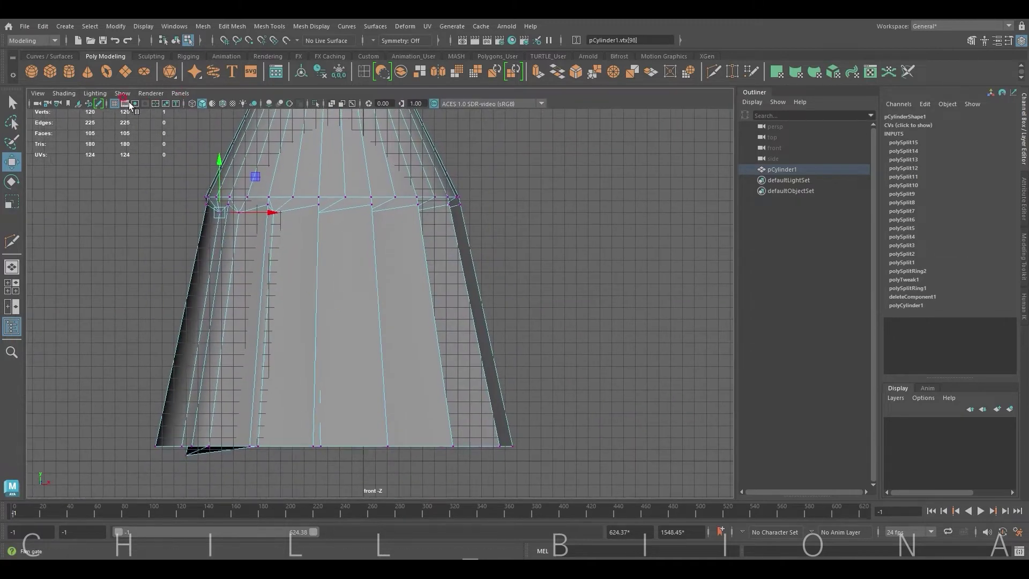
click(129, 104)
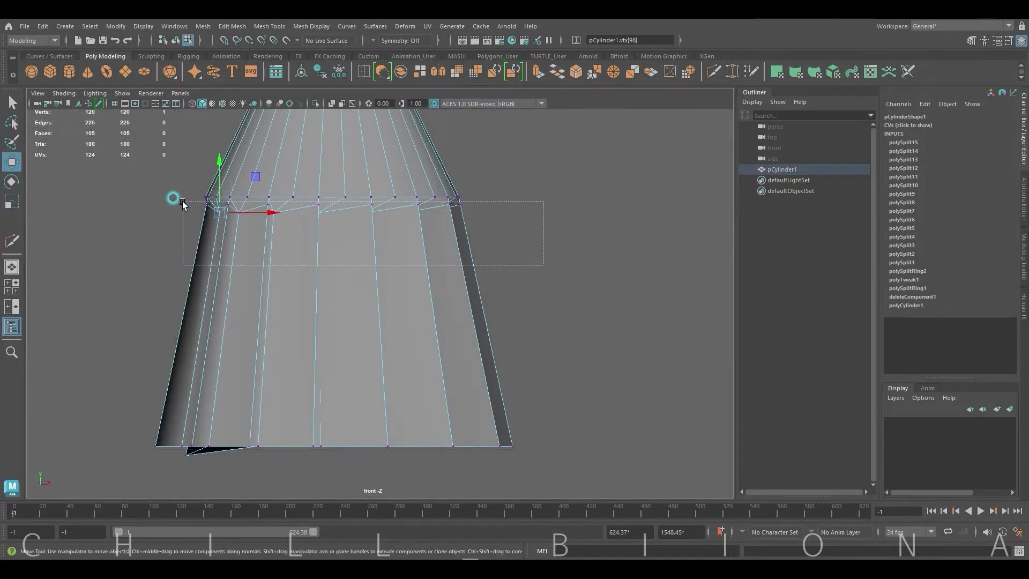
drag(182, 202, 182, 202)
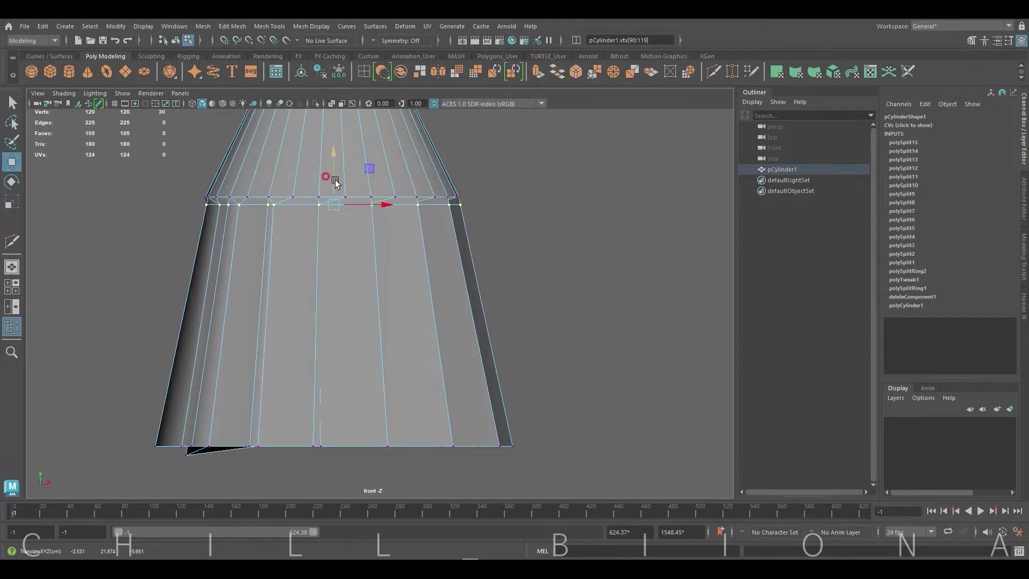
drag(84, 429, 523, 460)
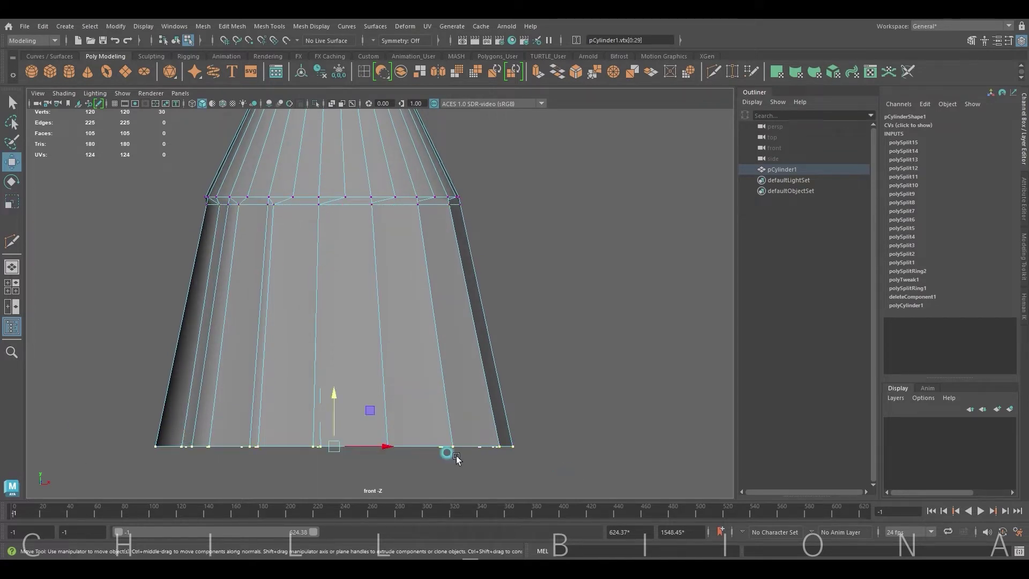
key(r)
key(space)
key(space)
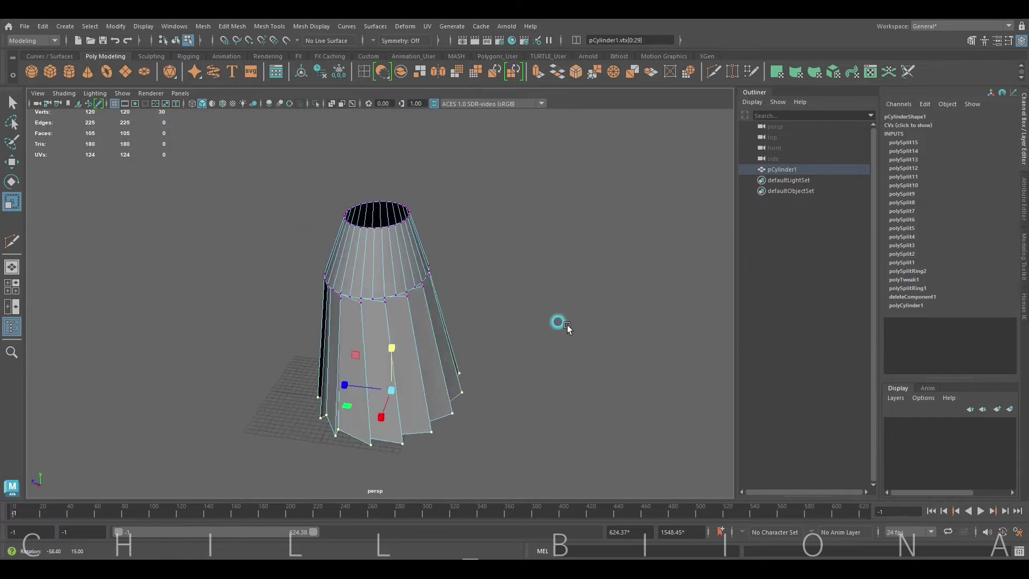
Step: Preview the skirt with smooth-mesh display and orbit around it
key(3)
click(509, 298)
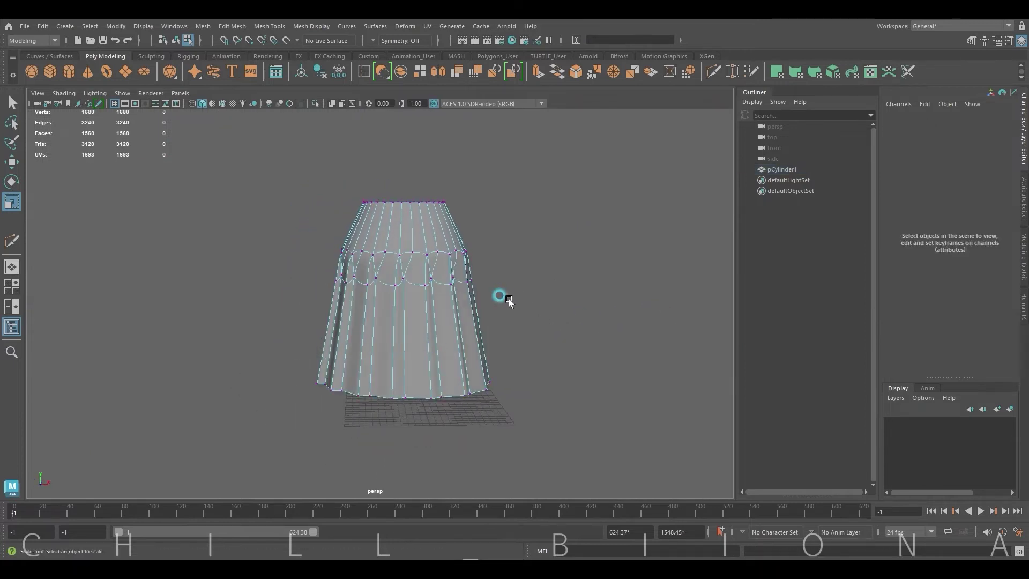
right_drag(557, 294, 593, 244)
mouse_move(593, 244)
alt+mouse_down()
mouse_move(524, 283)
mouse_move(383, 294)
mouse_move(365, 237)
alt+mouse_up()
click(384, 293)
right_drag(366, 237, 367, 203)
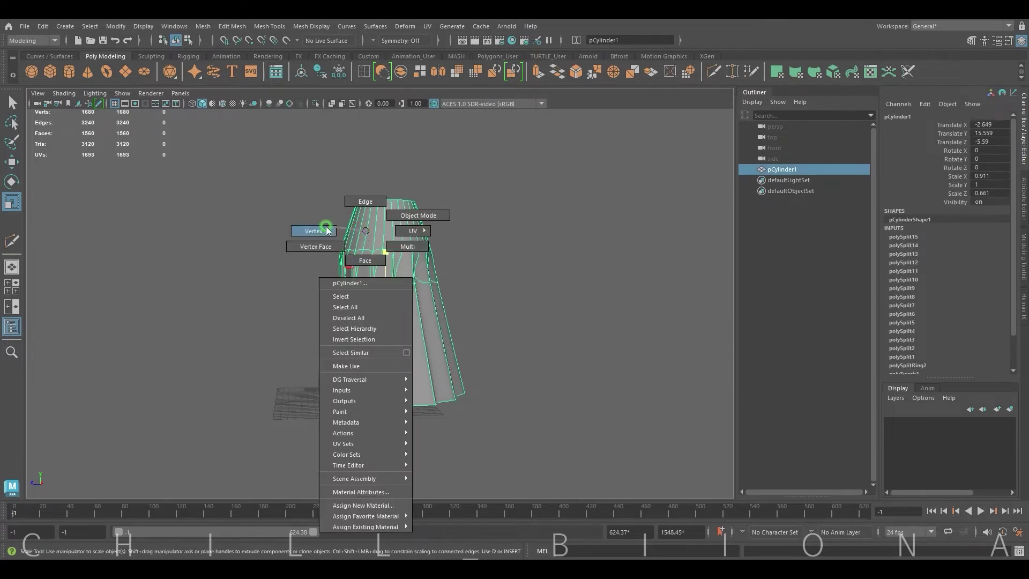
Step: Shift the bottom-left hem vertices to the left
alt+drag(278, 382, 273, 366)
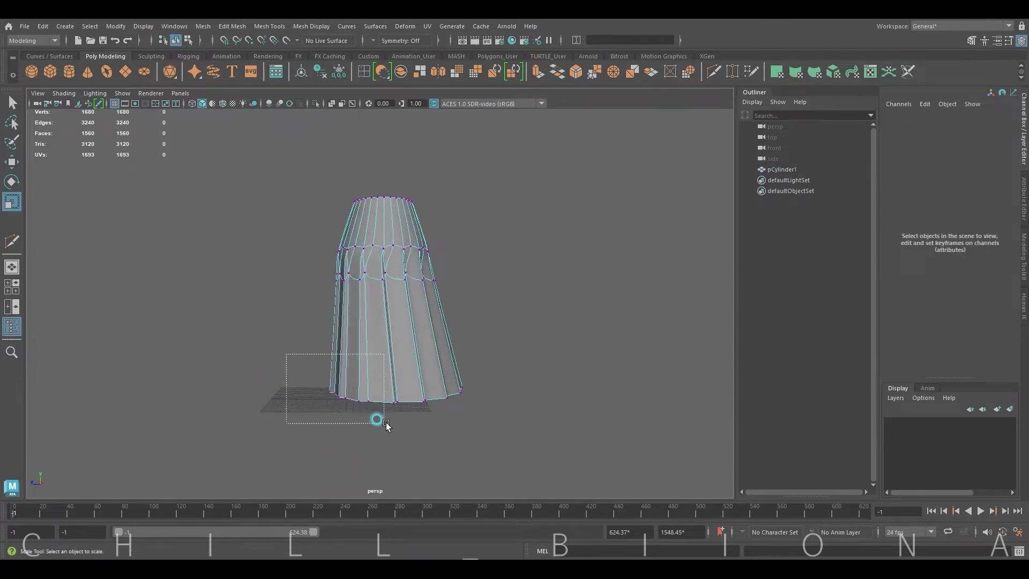
drag(386, 423, 386, 423)
key(w)
mouse_move(343, 389)
mouse_down()
mouse_move(299, 390)
mouse_move(308, 392)
mouse_up()
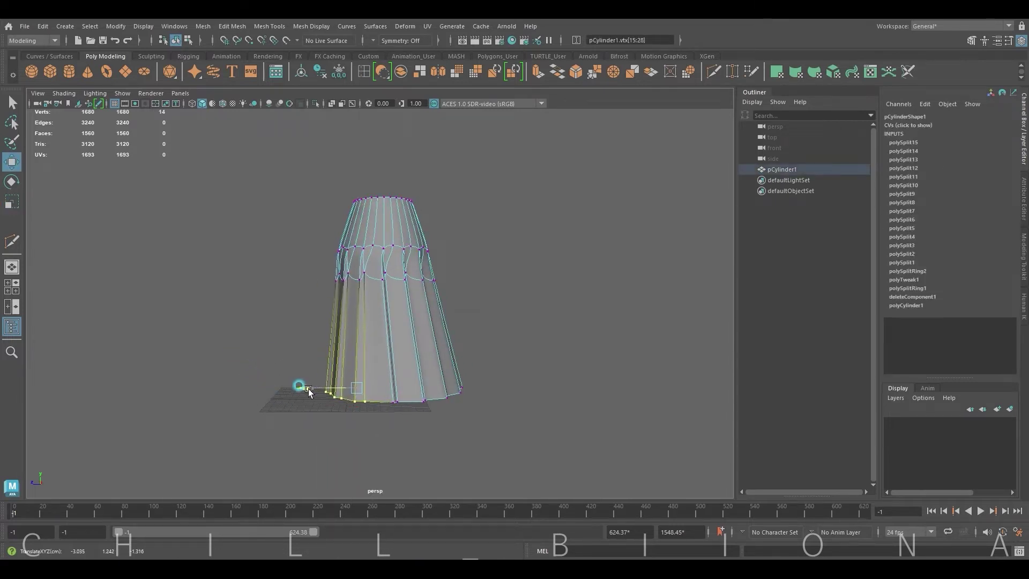
Step: Scale the upper waist vertex ring inward
drag(294, 225, 473, 260)
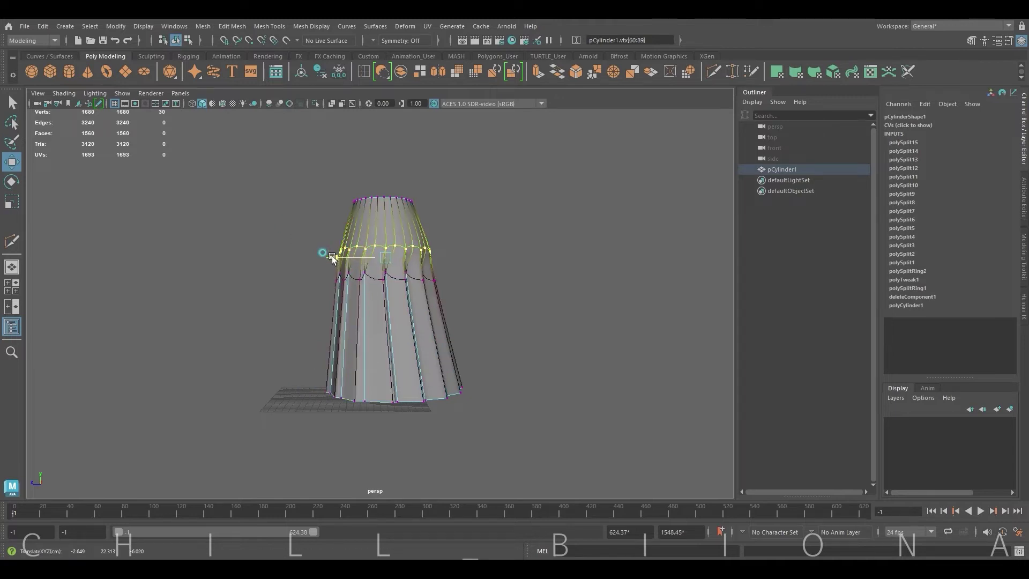
key(r)
key(w)
mouse_move(336, 256)
alt+mouse_down()
mouse_move(449, 282)
mouse_move(456, 258)
mouse_move(447, 257)
alt+mouse_up()
key(r)
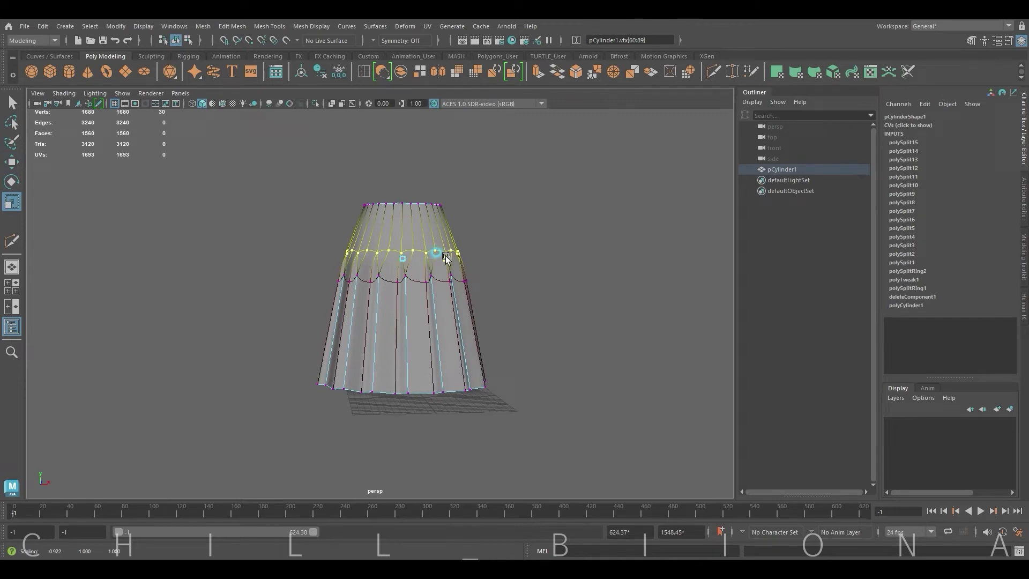
key(w)
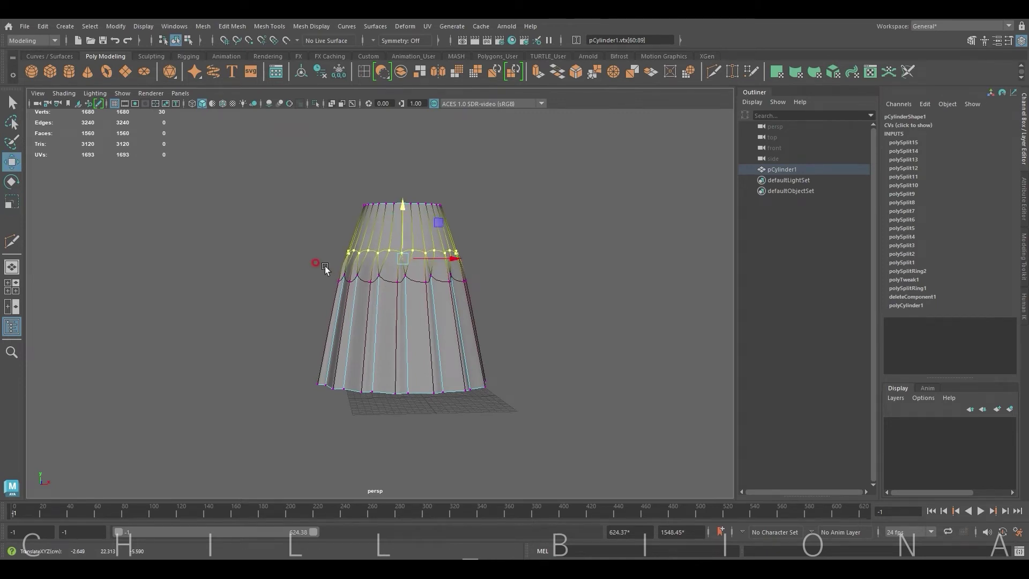
Step: Scale the next lower ring and widen the bottom vertex ring slightly
mouse_move(326, 268)
mouse_down()
mouse_move(469, 290)
mouse_move(451, 263)
mouse_up()
key(r)
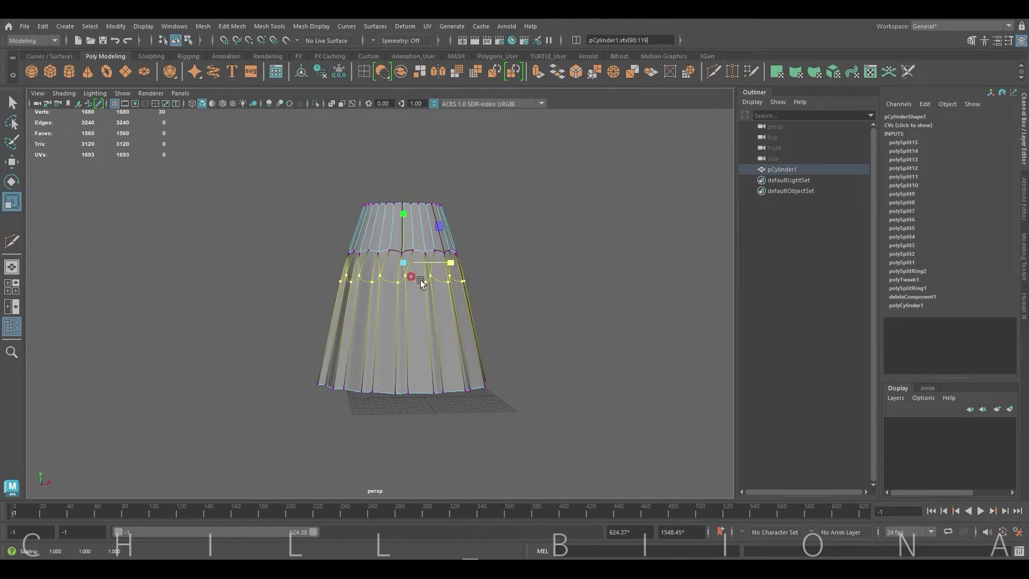
mouse_move(305, 370)
mouse_down()
mouse_move(472, 384)
mouse_move(449, 380)
mouse_up()
drag(322, 265, 476, 276)
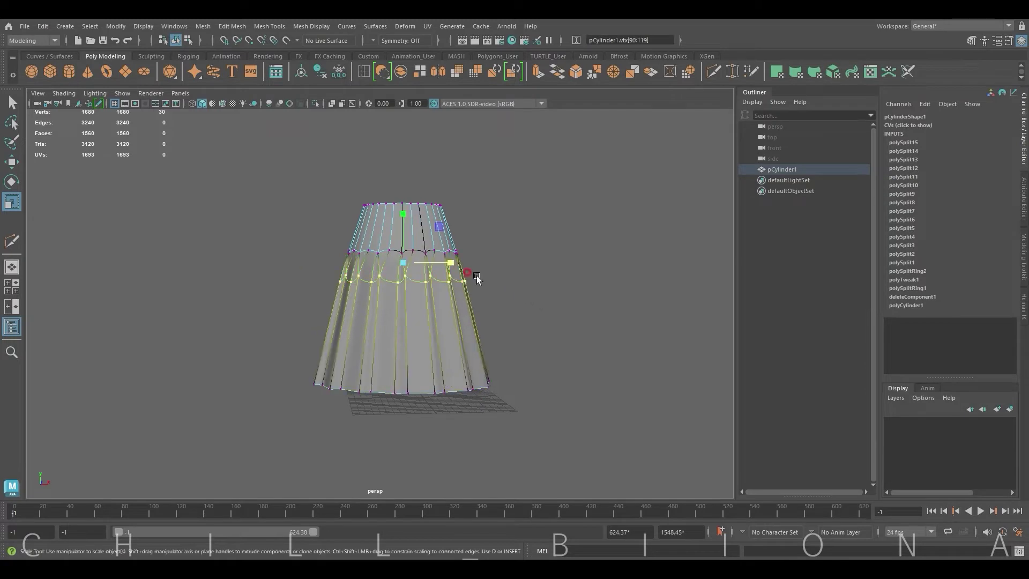
click(535, 242)
Step: Inspect the smoothed skirt in object mode, then pick a hem vertex to adjust
right_click(512, 225)
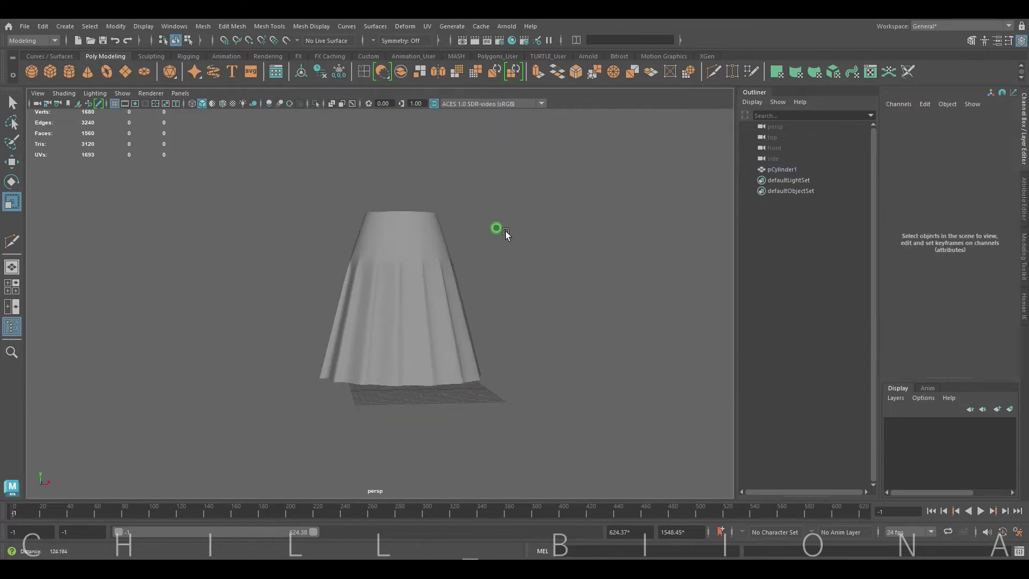
alt+drag(506, 230, 451, 260)
alt+right_drag(452, 259, 643, 239)
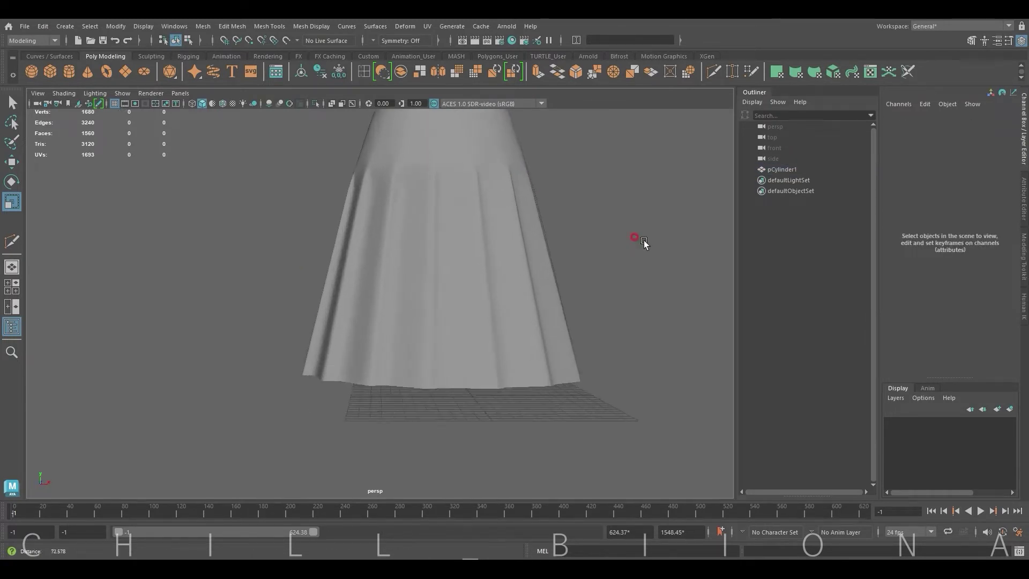
alt+drag(643, 239, 350, 272)
click(350, 272)
key(w)
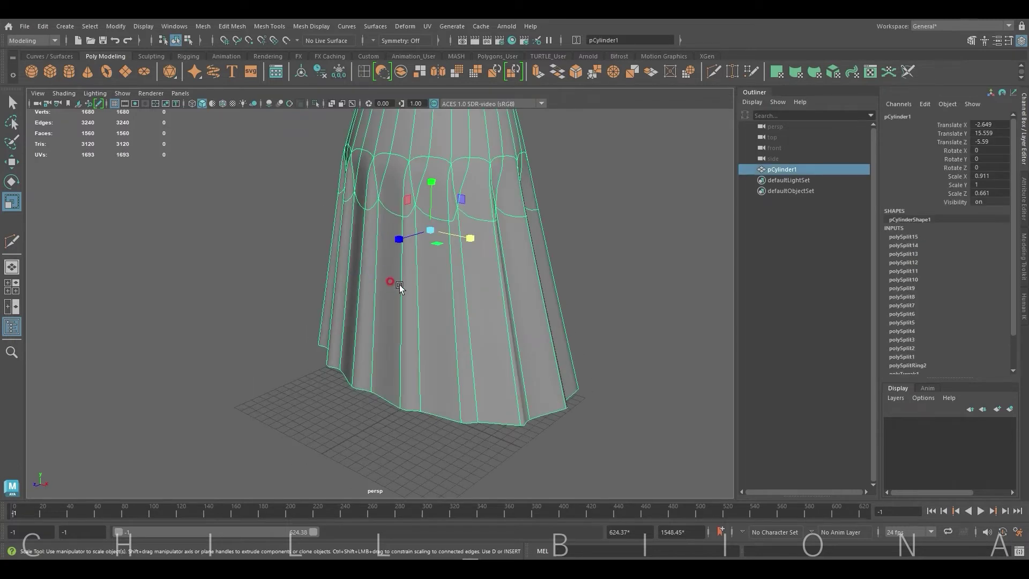
right_click(402, 237)
click(322, 252)
click(368, 387)
Step: Select alternating hem vertices around the skirt to shape the pleat folds
mouse_move(373, 420)
alt+mouse_down()
mouse_move(311, 398)
mouse_move(403, 394)
mouse_move(410, 424)
alt+mouse_up()
click(403, 394)
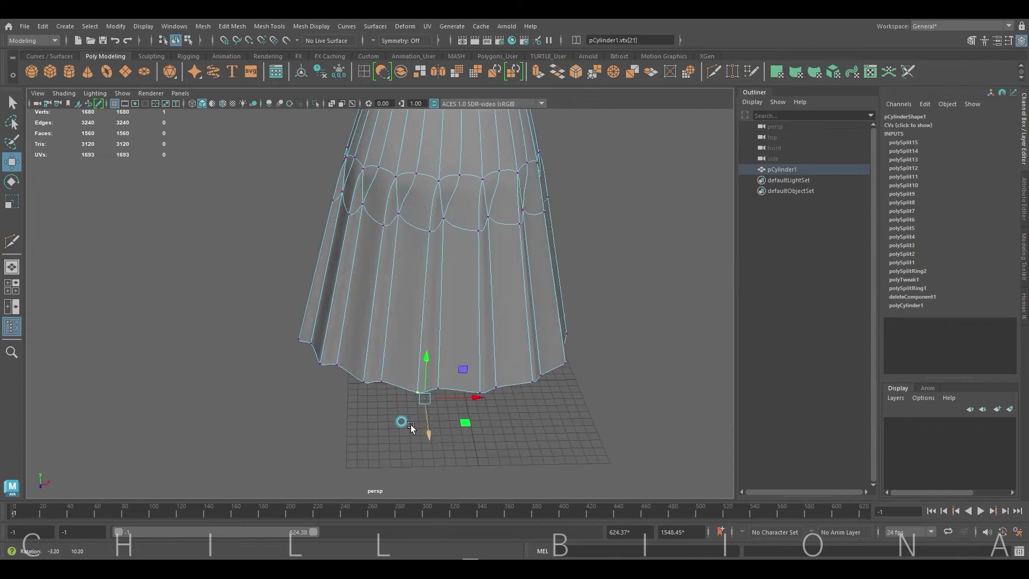
click(477, 402)
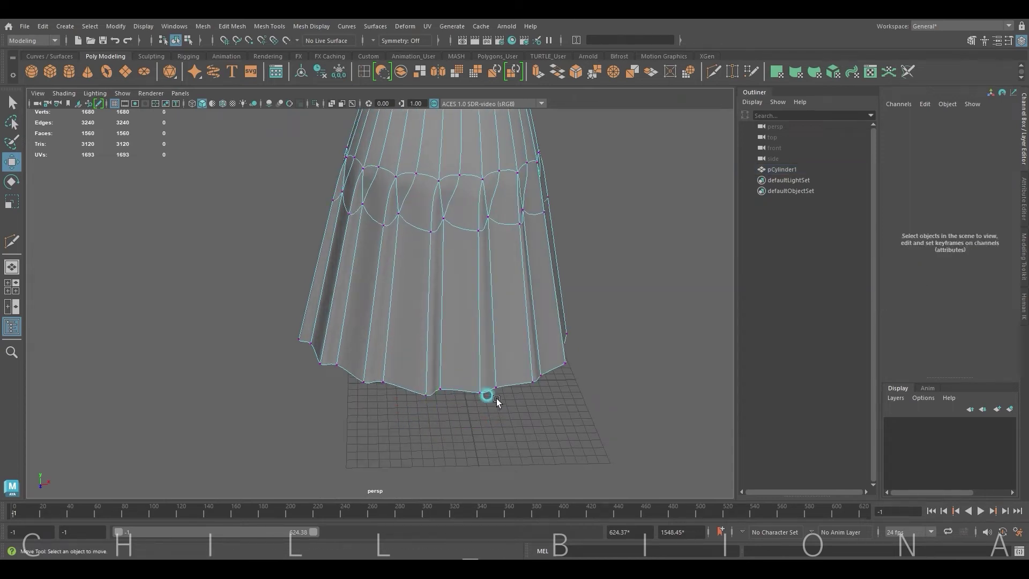
click(494, 409)
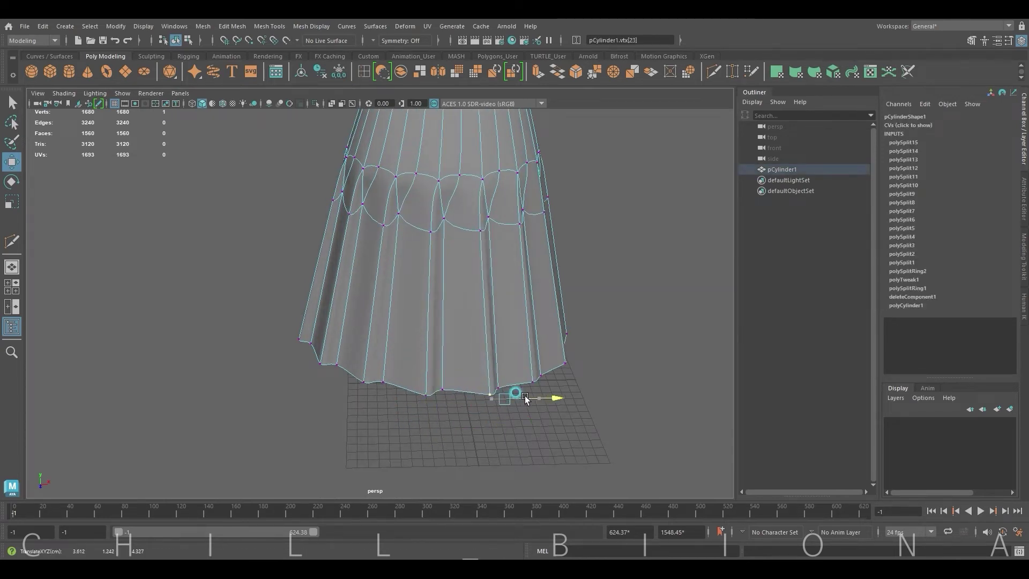
mouse_move(525, 399)
alt+mouse_down()
mouse_move(571, 400)
mouse_move(375, 396)
mouse_move(358, 409)
mouse_move(370, 421)
mouse_move(313, 419)
mouse_move(324, 435)
alt+mouse_up()
click(494, 404)
click(515, 416)
click(359, 401)
click(312, 386)
click(376, 422)
shift+click(321, 426)
click(334, 172)
click(241, 390)
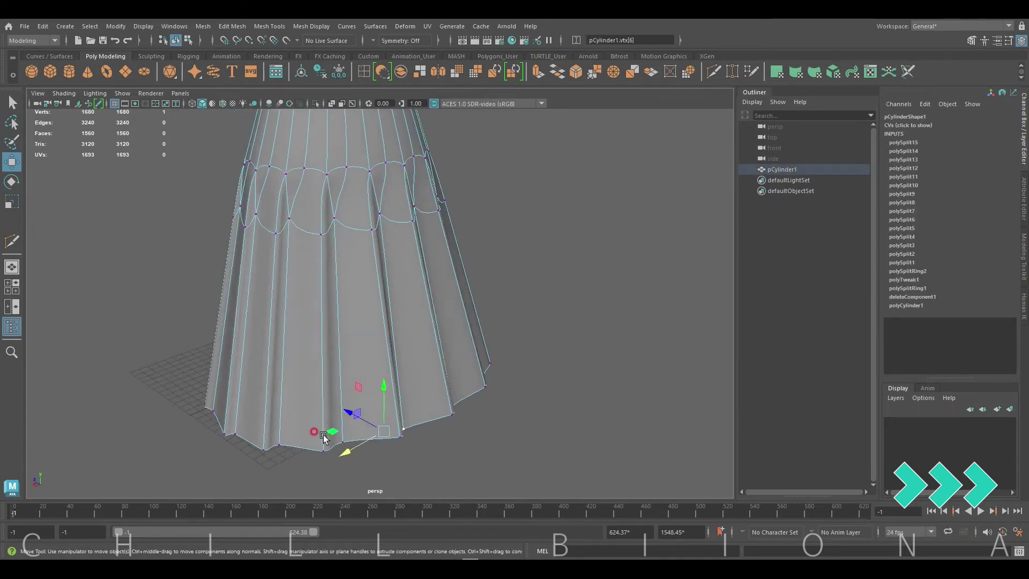
Step: Build a new selection of hem vertices around the skirt to vary the folds
click(456, 375)
mouse_move(392, 361)
alt+mouse_down()
mouse_move(429, 387)
mouse_move(489, 382)
alt+mouse_up()
click(488, 381)
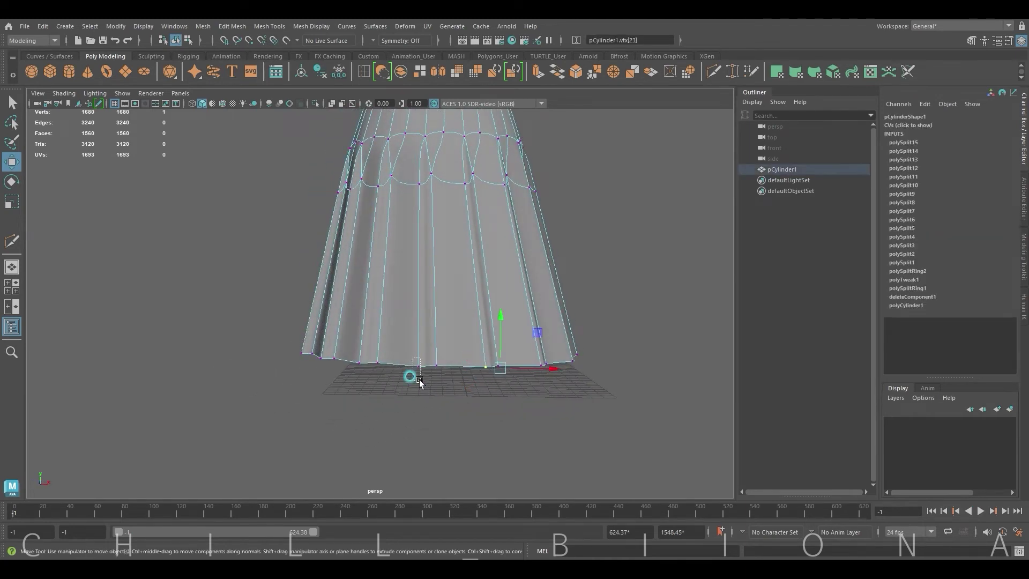
alt+drag(410, 398, 400, 415)
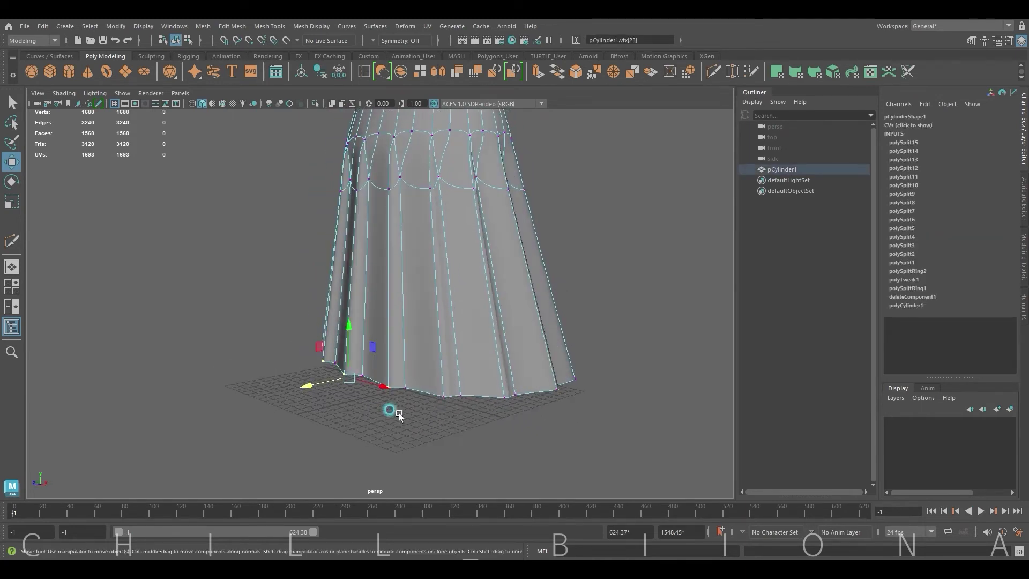
shift+click(503, 402)
mouse_move(503, 402)
alt+mouse_down()
mouse_move(496, 424)
mouse_move(386, 398)
alt+mouse_up()
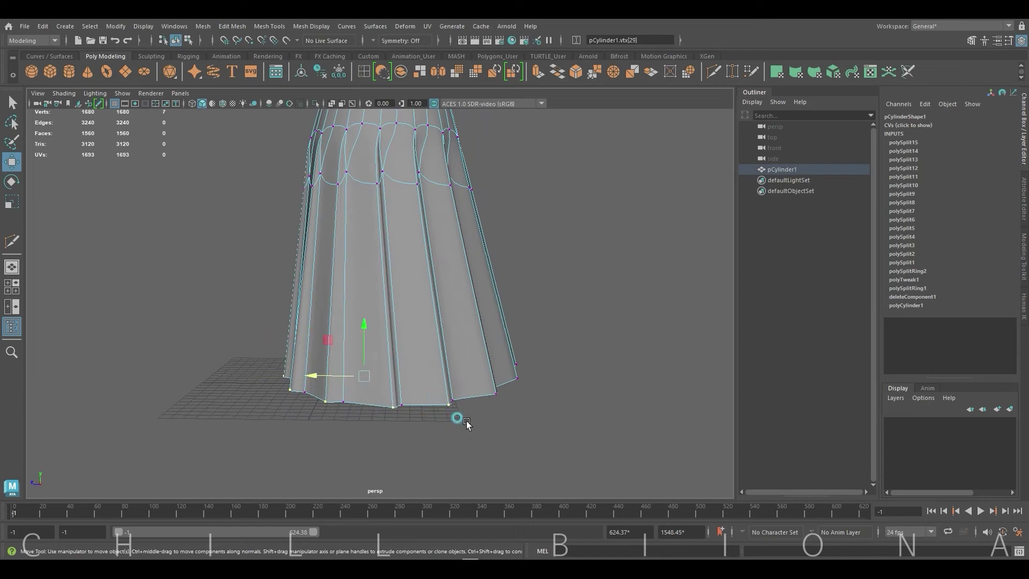
alt+drag(466, 424, 353, 409)
shift+click(416, 399)
mouse_move(415, 400)
alt+mouse_down()
mouse_move(394, 420)
mouse_move(343, 387)
alt+mouse_up()
alt+drag(432, 410, 352, 374)
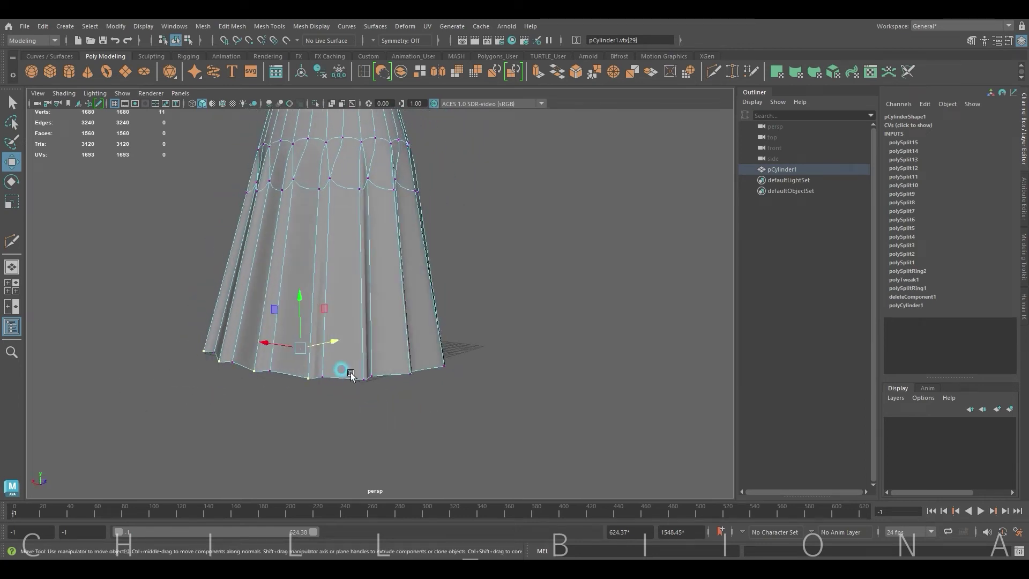
mouse_move(391, 407)
alt+mouse_down()
mouse_move(336, 384)
mouse_move(324, 421)
mouse_move(322, 378)
mouse_move(362, 410)
mouse_move(436, 310)
mouse_move(468, 362)
mouse_move(370, 394)
mouse_move(384, 407)
alt+mouse_up()
shift+click(340, 383)
shift+click(370, 375)
Step: Reselect the skirt in object mode with smoothing off and view its open top
mouse_move(461, 356)
alt+mouse_down()
mouse_move(485, 253)
mouse_move(475, 265)
mouse_move(555, 271)
mouse_move(504, 272)
mouse_move(438, 217)
alt+mouse_up()
key(F8)
click(533, 221)
click(438, 216)
key(1)
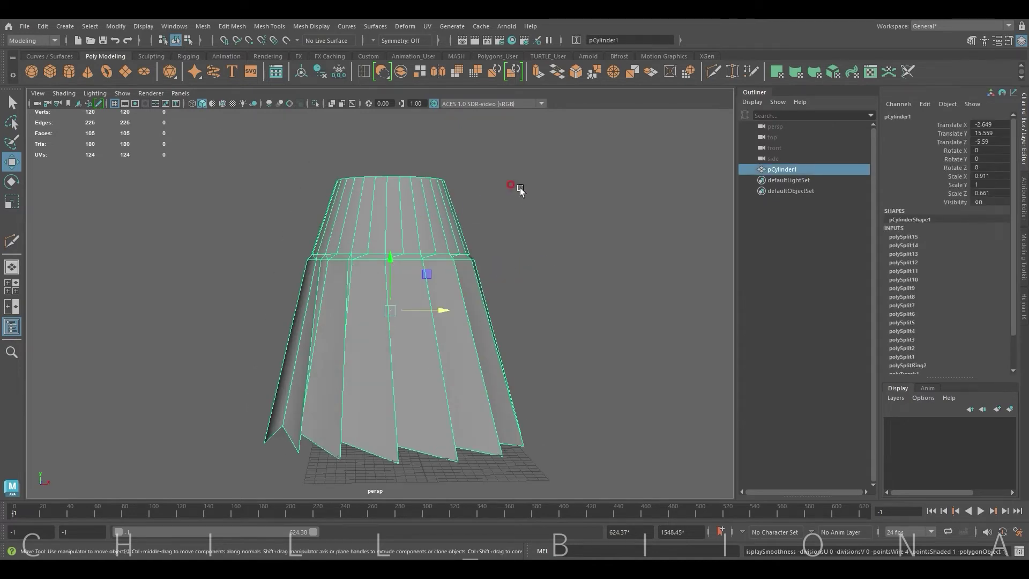
alt+right_drag(520, 188, 576, 214)
alt+drag(576, 214, 437, 223)
alt+right_drag(437, 223, 426, 227)
Step: Extrude the top rim loop twice, raising it and adding a -1.5 thickness
double_click(471, 217)
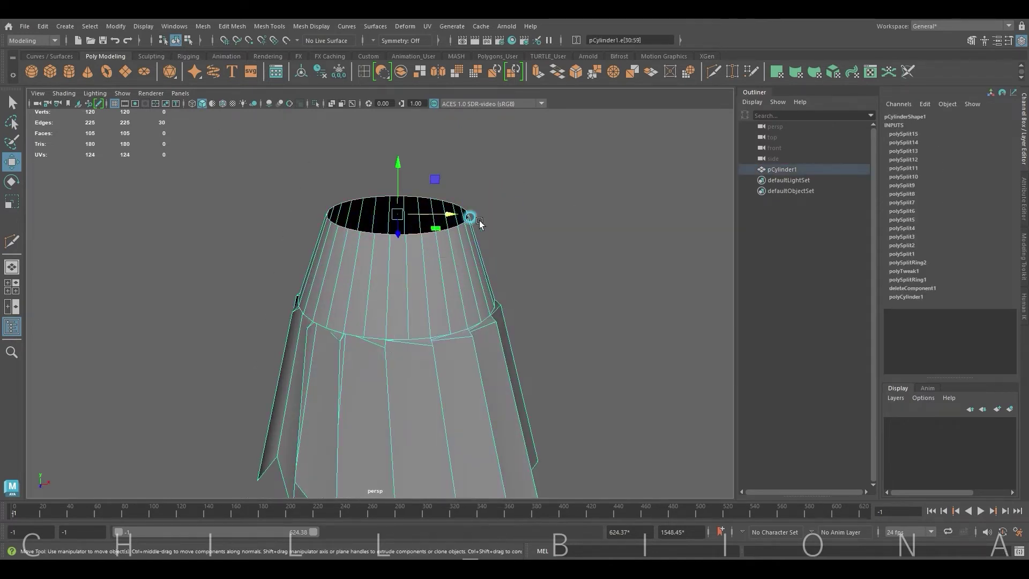
click(539, 78)
drag(398, 185, 399, 177)
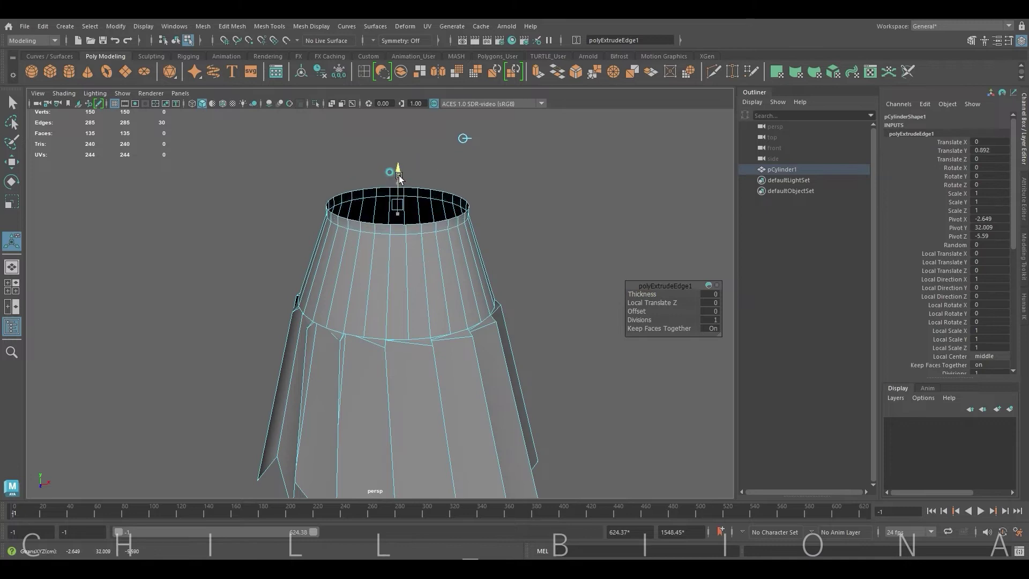
click(561, 72)
drag(652, 294, 635, 294)
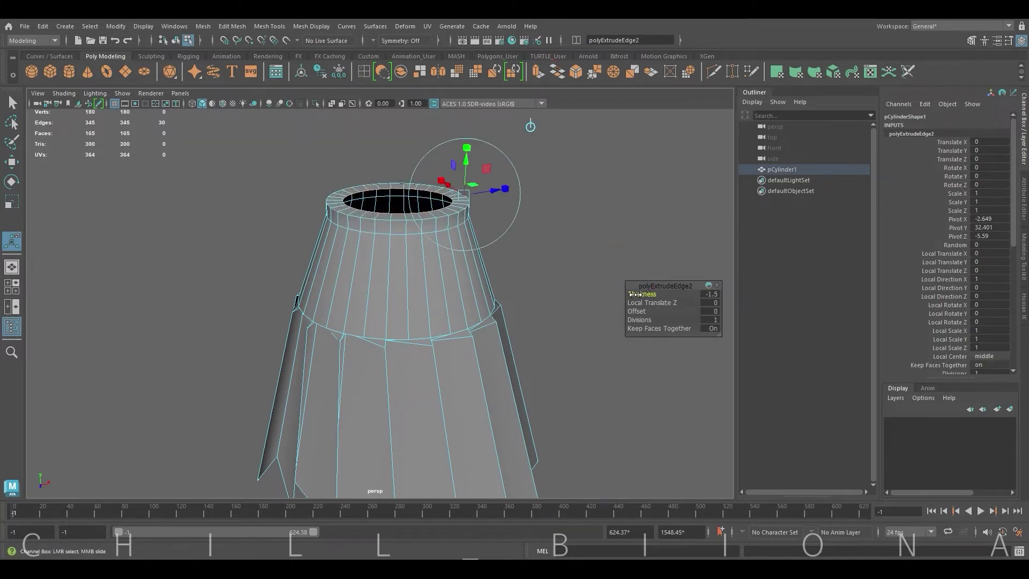
alt+drag(556, 306, 540, 271)
scroll(425, 161, up, 3)
click(383, 199)
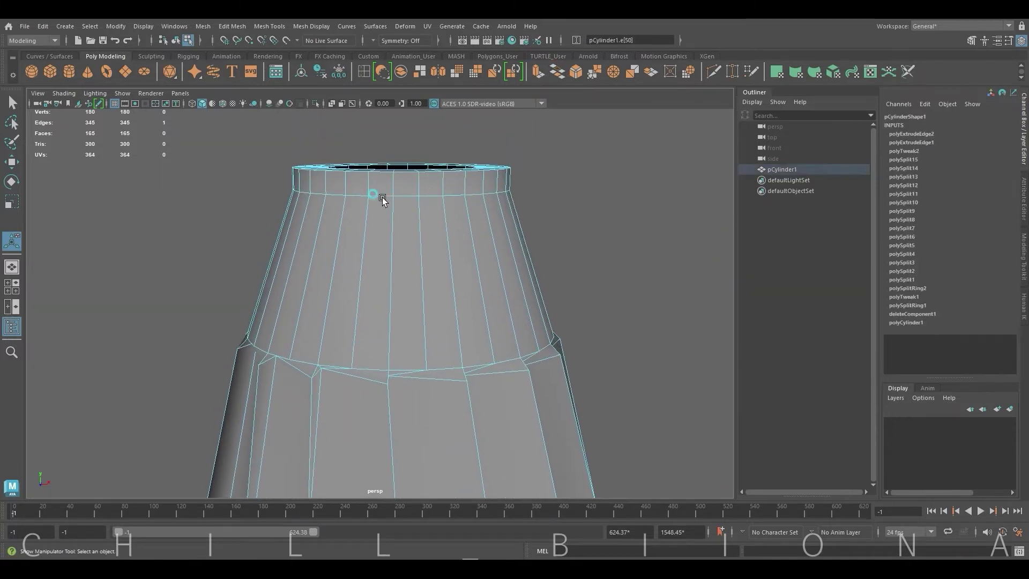
Step: Bevel the selected waistband edges with 2 segments at fraction 0.12
click(580, 73)
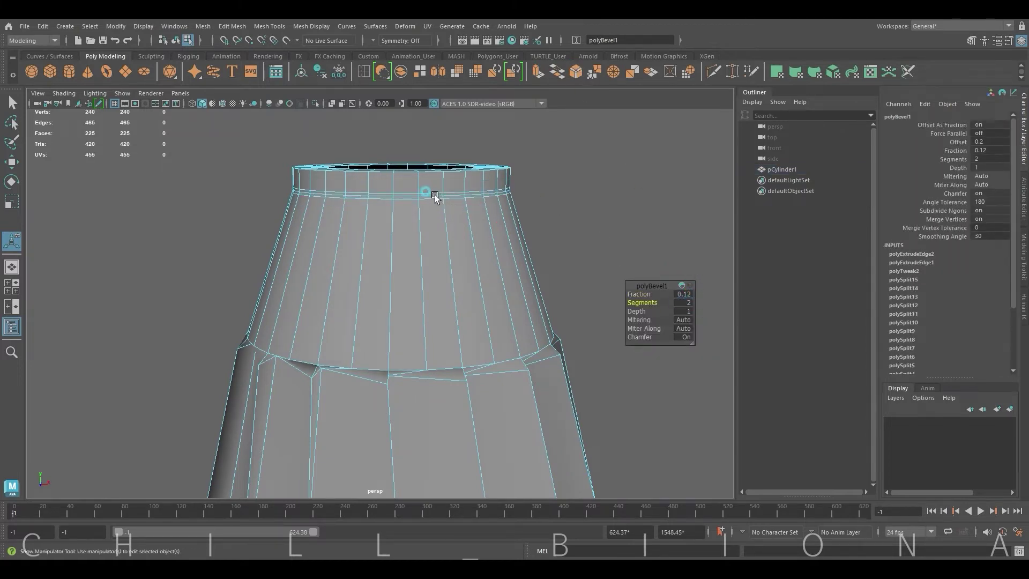
scroll(469, 239, up, 3)
click(430, 231)
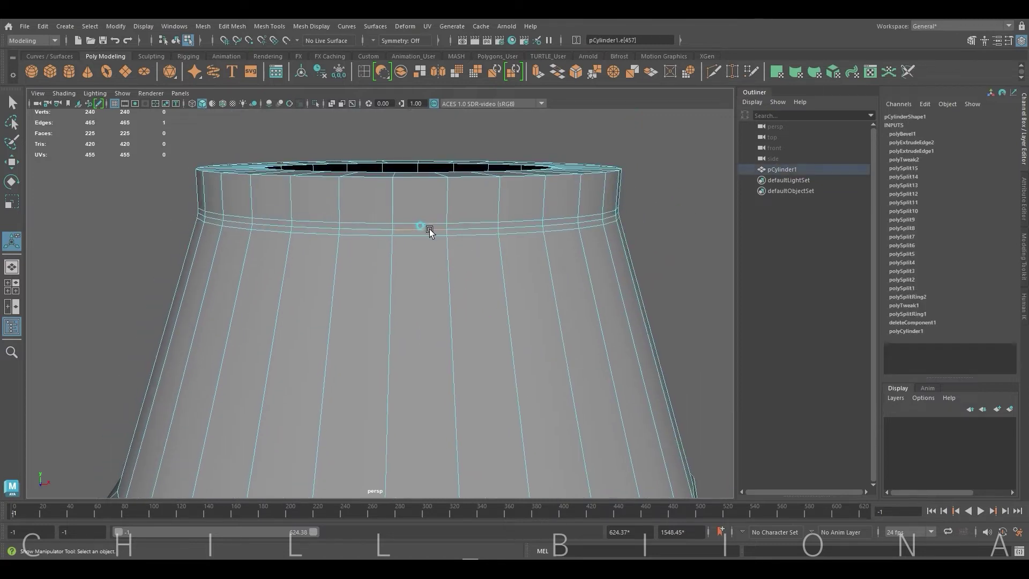
key(w)
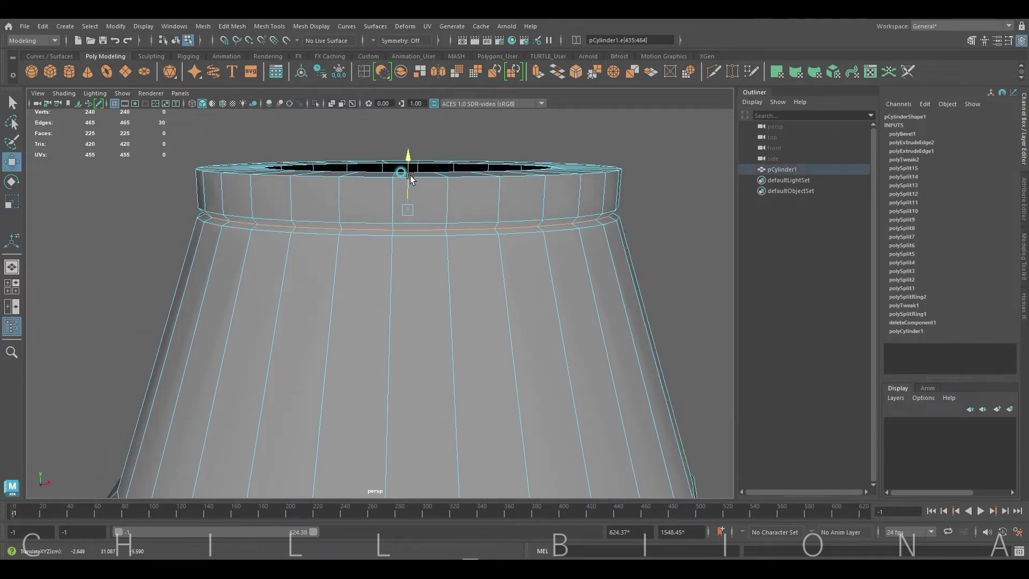
click(577, 168)
Step: Select the whole skirt and apply Mesh > Smooth to it
right_drag(552, 166, 602, 168)
mouse_move(539, 196)
alt+mouse_down()
mouse_move(491, 220)
mouse_move(455, 213)
alt+mouse_up()
alt+right_drag(455, 213, 471, 138)
alt+drag(471, 138, 509, 211)
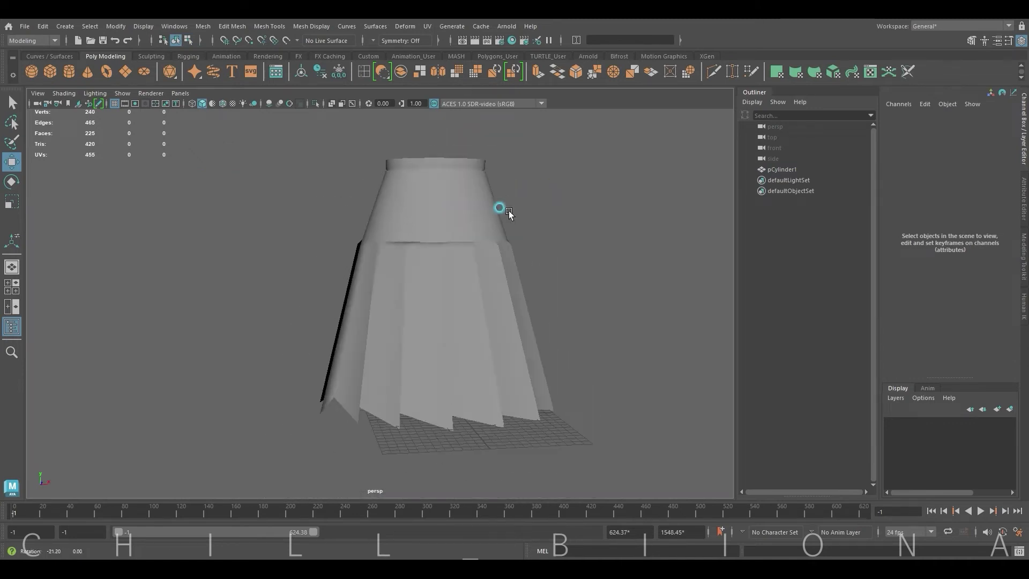
click(486, 210)
key(3)
click(558, 241)
mouse_move(563, 242)
alt+mouse_down()
mouse_move(538, 246)
mouse_move(423, 185)
alt+mouse_up()
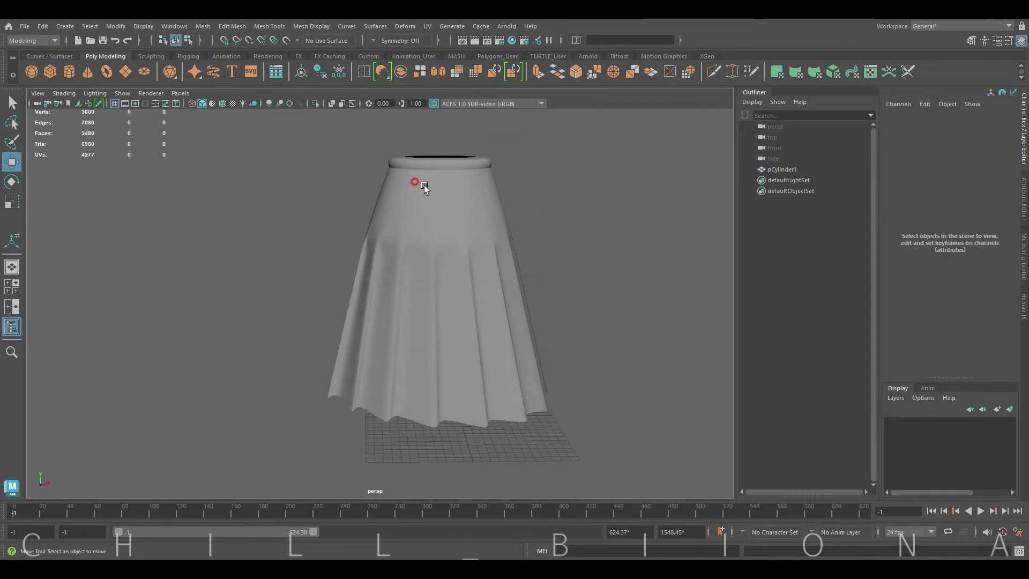
alt+right_drag(424, 185, 448, 233)
click(432, 223)
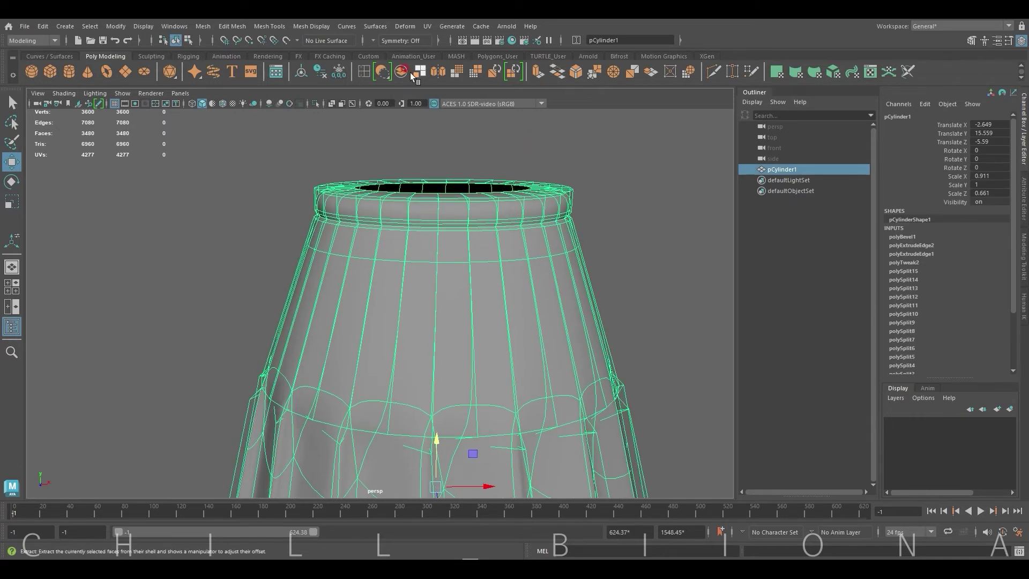
Step: Insert three edge loops around the skirt's waistband rim
click(364, 71)
click(382, 204)
mouse_move(395, 202)
alt+right_down()
mouse_move(453, 191)
mouse_move(361, 188)
alt+right_up()
click(368, 192)
mouse_move(432, 198)
alt+mouse_down()
mouse_move(490, 200)
mouse_move(342, 219)
mouse_move(368, 202)
mouse_move(416, 217)
alt+mouse_up()
click(337, 211)
Step: Reframe the whole skirt, reselect it, and switch to vertex editing
click(621, 166)
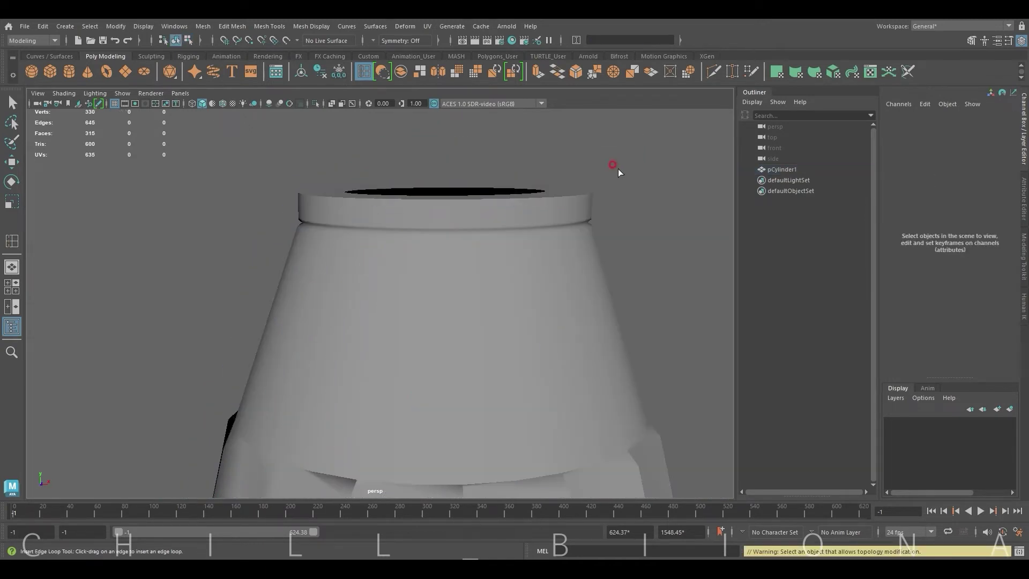
click(17, 166)
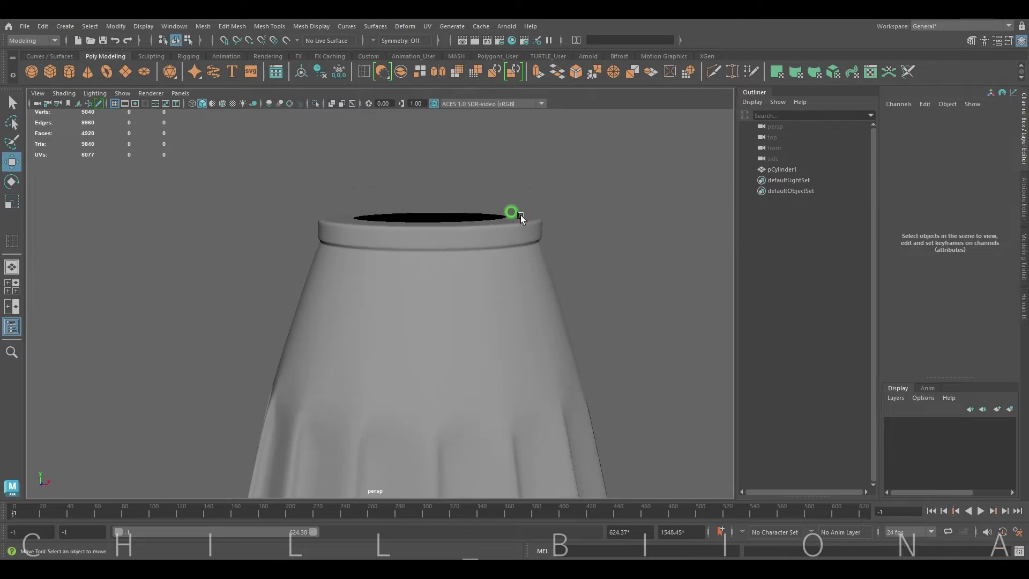
click(516, 214)
alt+drag(504, 263, 521, 243)
click(631, 210)
alt+right_drag(636, 212, 407, 229)
alt+drag(408, 229, 432, 237)
click(432, 237)
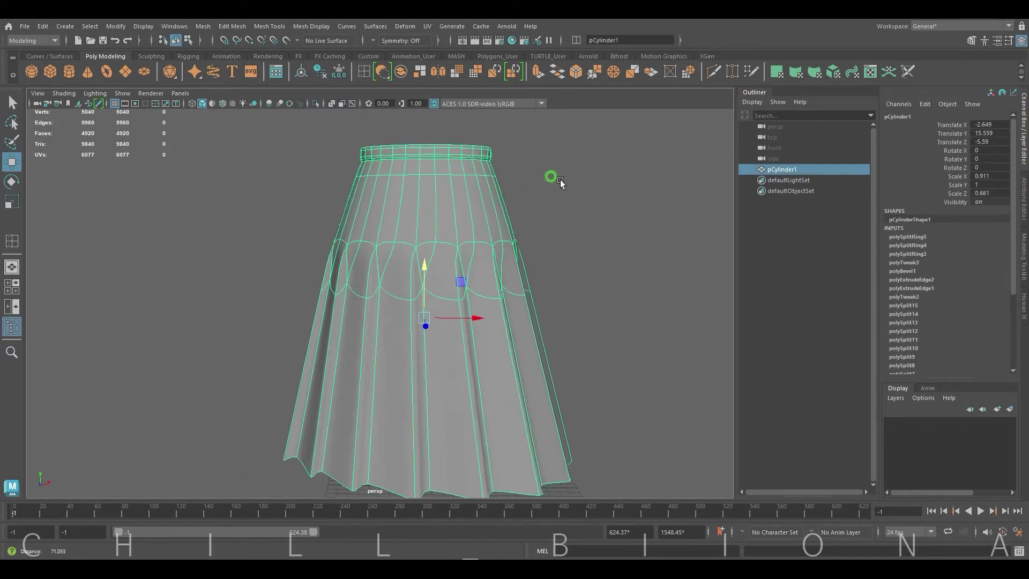
mouse_move(551, 177)
alt+right_down()
mouse_move(421, 223)
mouse_move(405, 201)
alt+right_up()
Step: In the front view, select a waistband edge loop and scale it even
key(space)
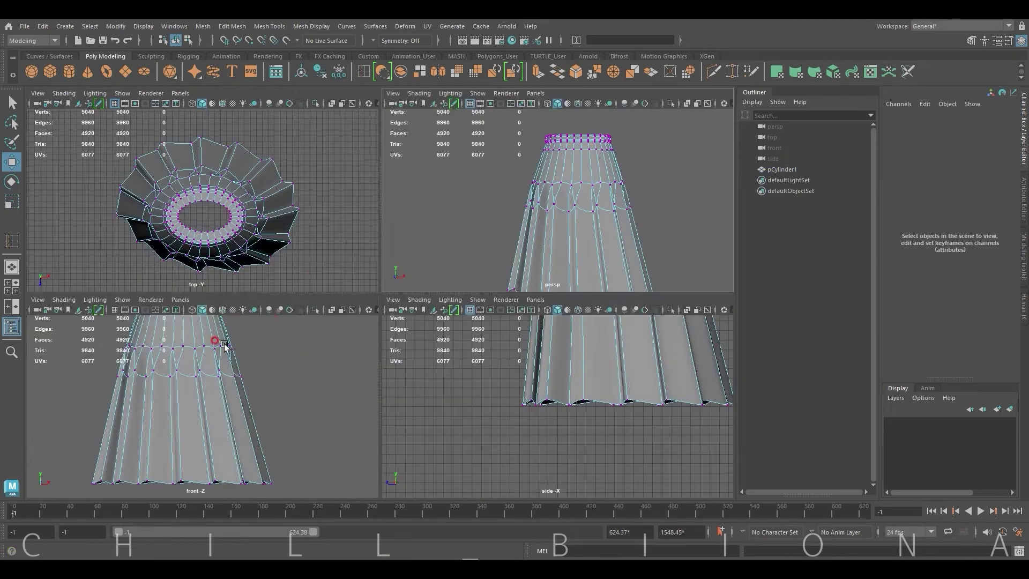
key(space)
drag(197, 177, 396, 201)
drag(458, 206, 459, 205)
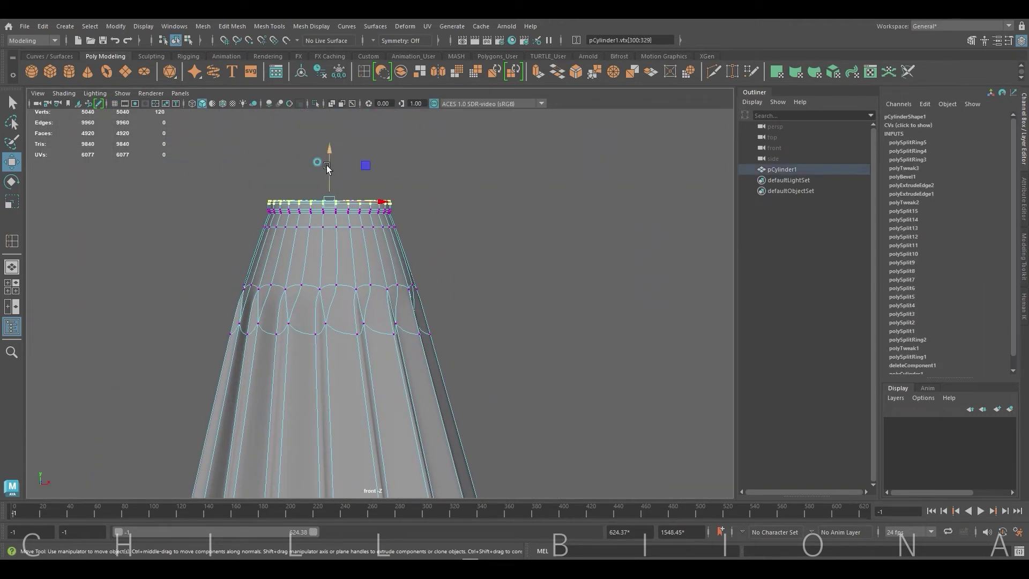
right_drag(437, 163, 490, 133)
scroll(362, 188, up, 3)
double_click(363, 186)
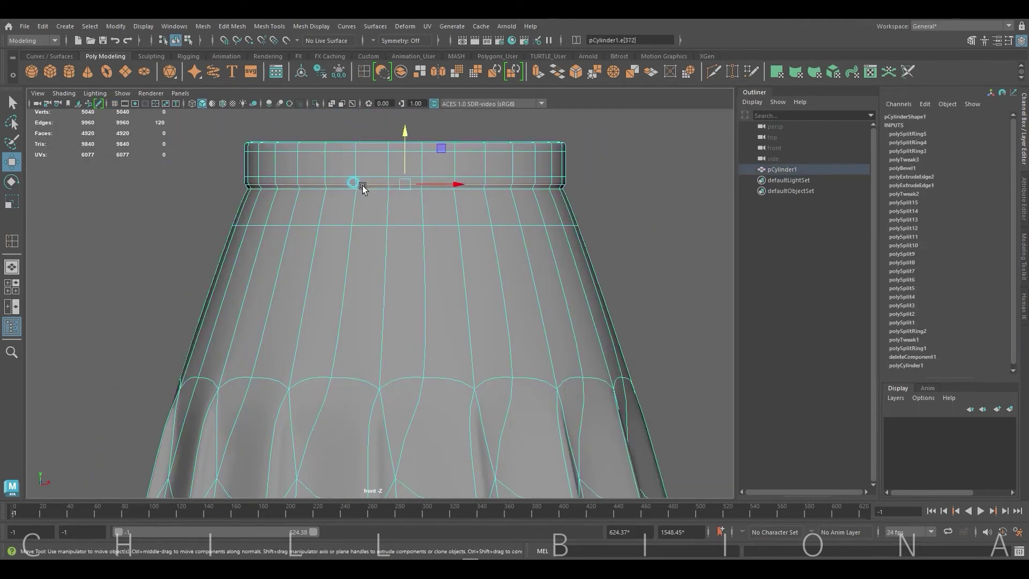
key(r)
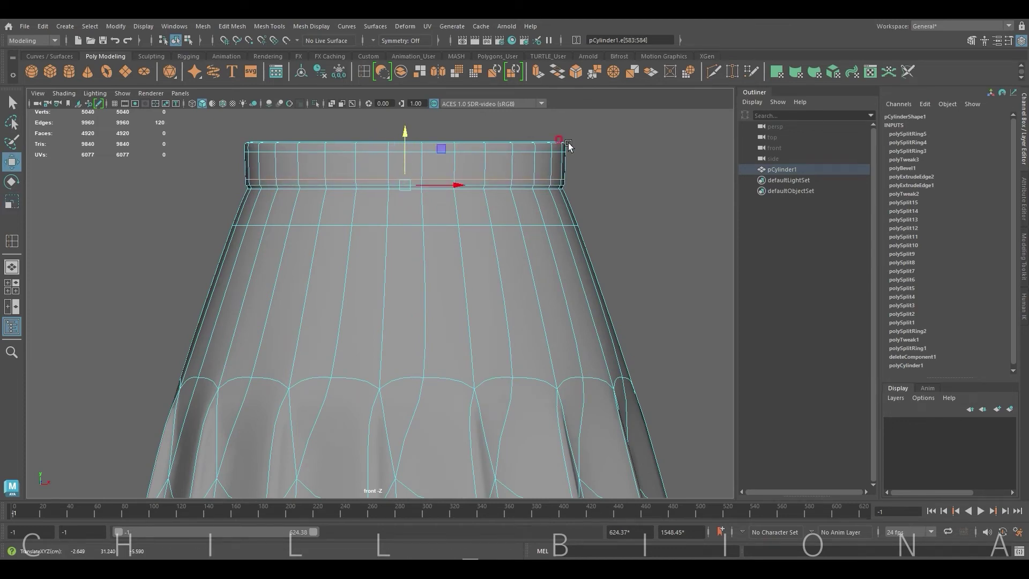
click(629, 130)
Step: Return to perspective and box-select the left-side hem vertices
key(space)
key(space)
alt+drag(469, 324, 535, 324)
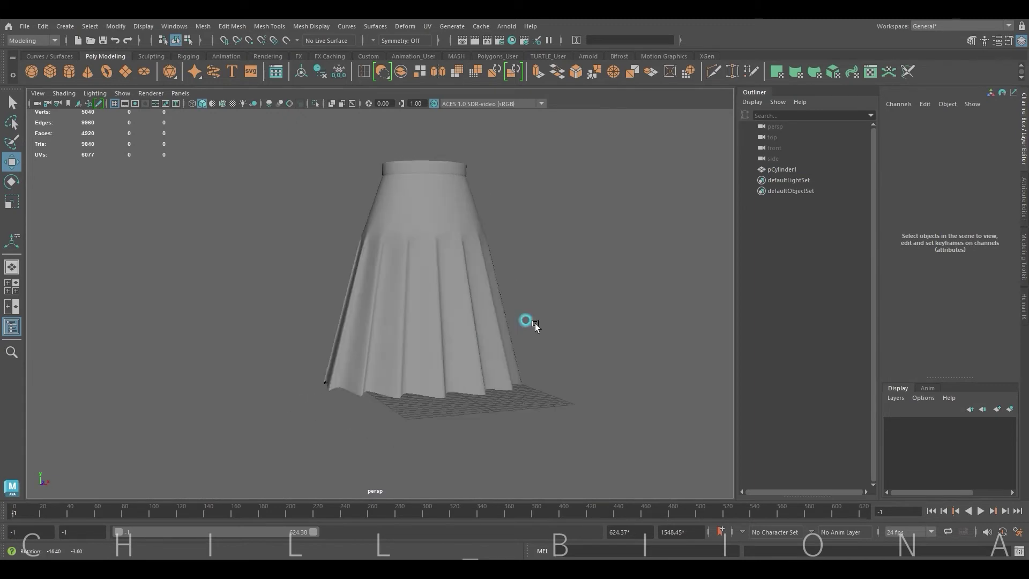
click(335, 359)
right_drag(437, 257, 402, 251)
mouse_move(344, 373)
mouse_down()
mouse_move(386, 395)
mouse_move(522, 419)
mouse_move(391, 421)
mouse_move(329, 408)
mouse_up()
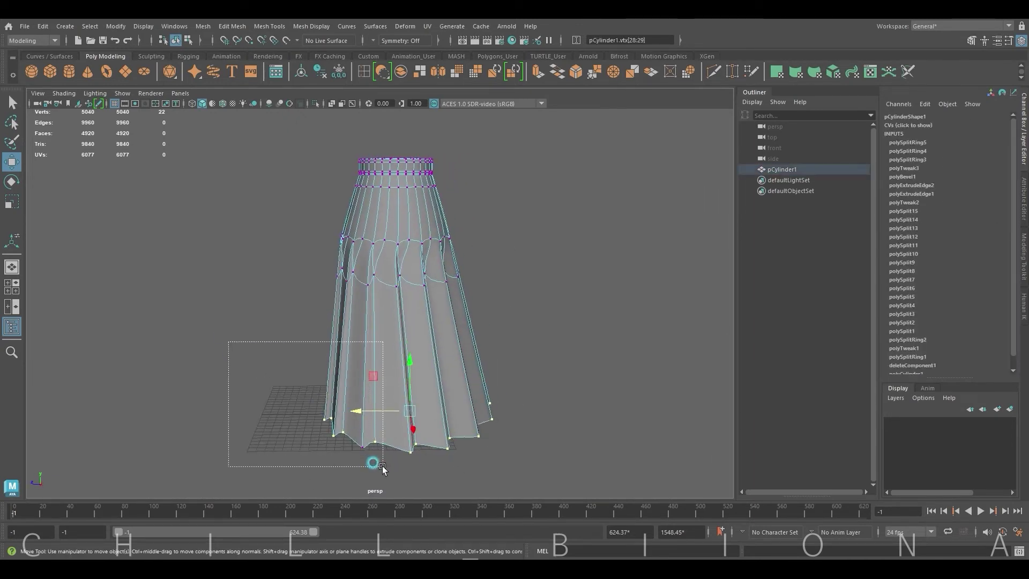
Step: Pull the left hem vertices outward so the hem flares
drag(381, 466, 382, 464)
mouse_move(303, 410)
mouse_down()
mouse_move(290, 408)
mouse_move(410, 363)
mouse_up()
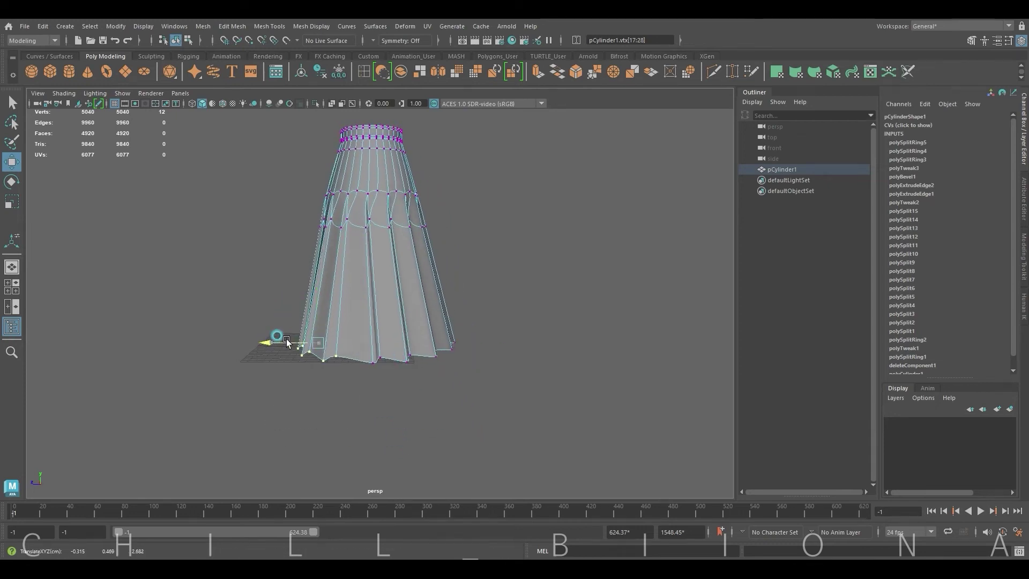
mouse_move(304, 364)
alt+mouse_down()
mouse_move(343, 351)
mouse_move(341, 392)
alt+mouse_up()
click(375, 408)
click(581, 338)
alt+drag(581, 338, 483, 338)
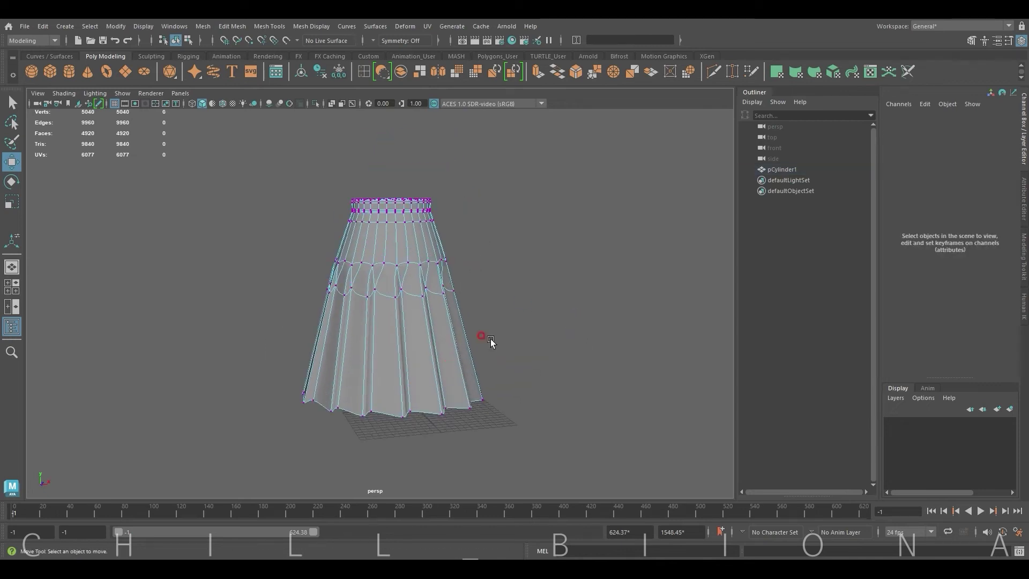
right_drag(544, 235, 488, 288)
mouse_move(488, 287)
alt+mouse_down()
mouse_move(448, 272)
mouse_move(324, 268)
mouse_move(584, 272)
mouse_move(568, 274)
alt+mouse_up()
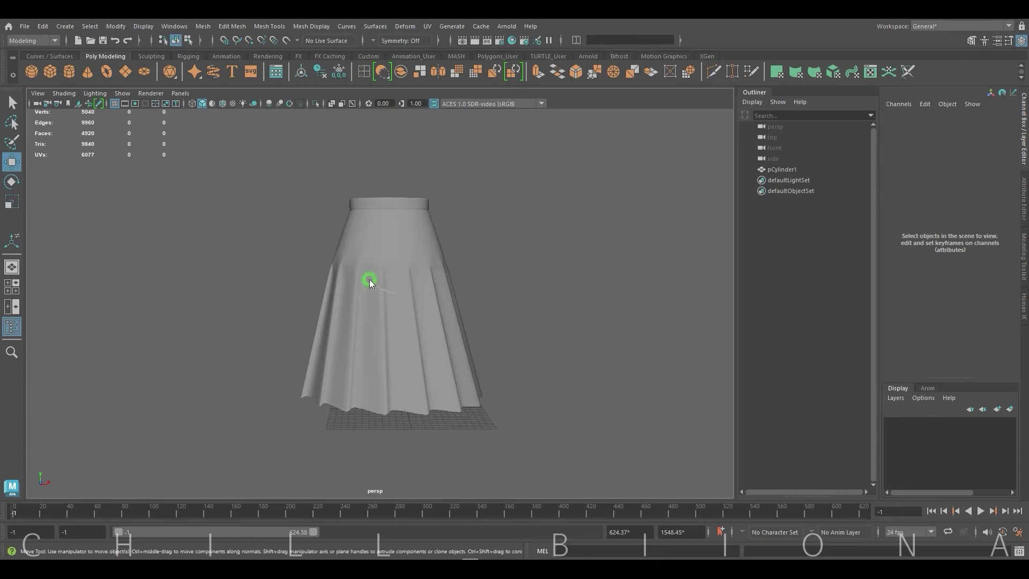
Step: Move the selected hem vertices vertically and scale them slightly inward
right_drag(368, 282, 345, 249)
drag(391, 333, 391, 295)
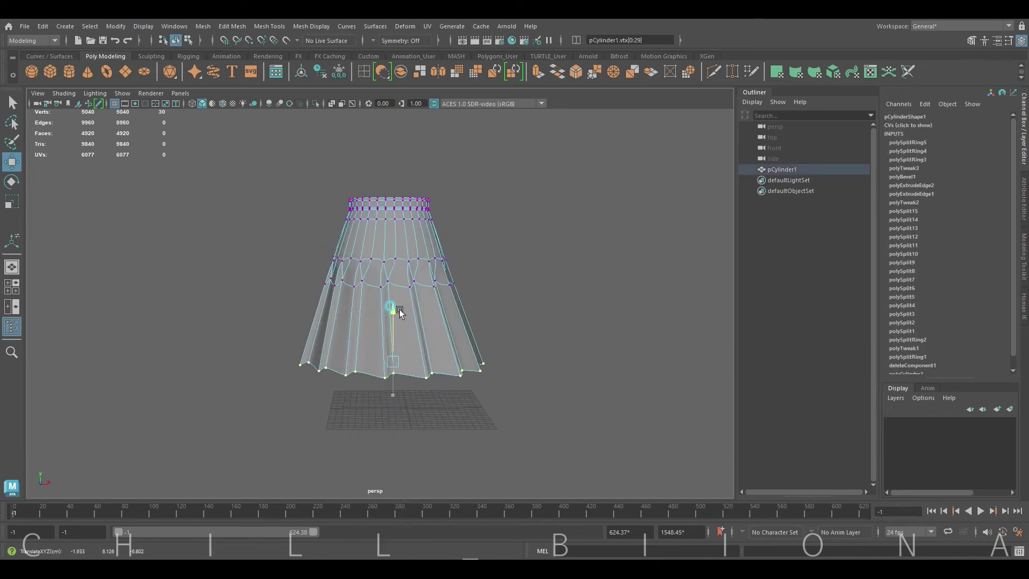
key(r)
drag(392, 357, 384, 360)
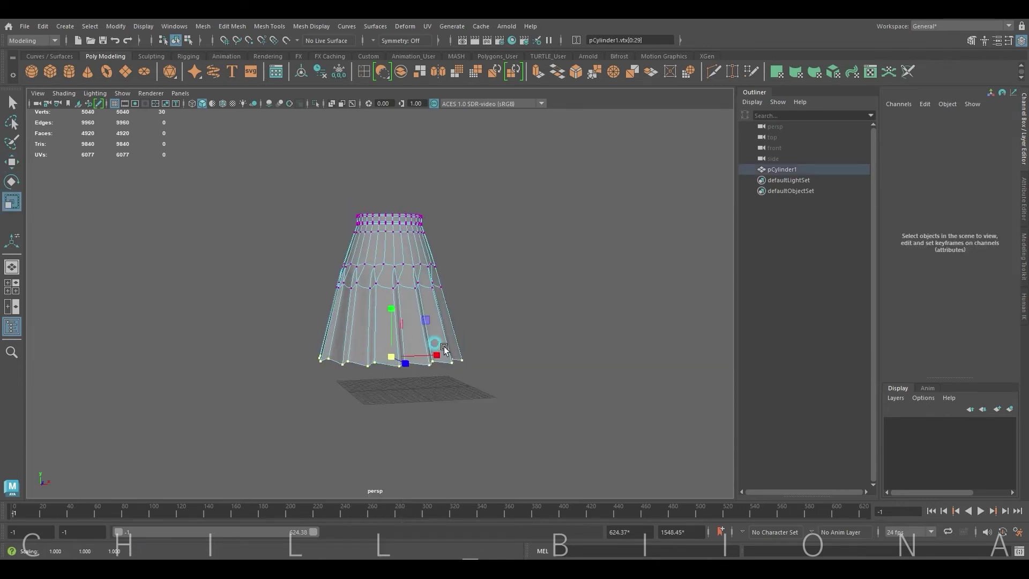
alt+drag(444, 350, 388, 359)
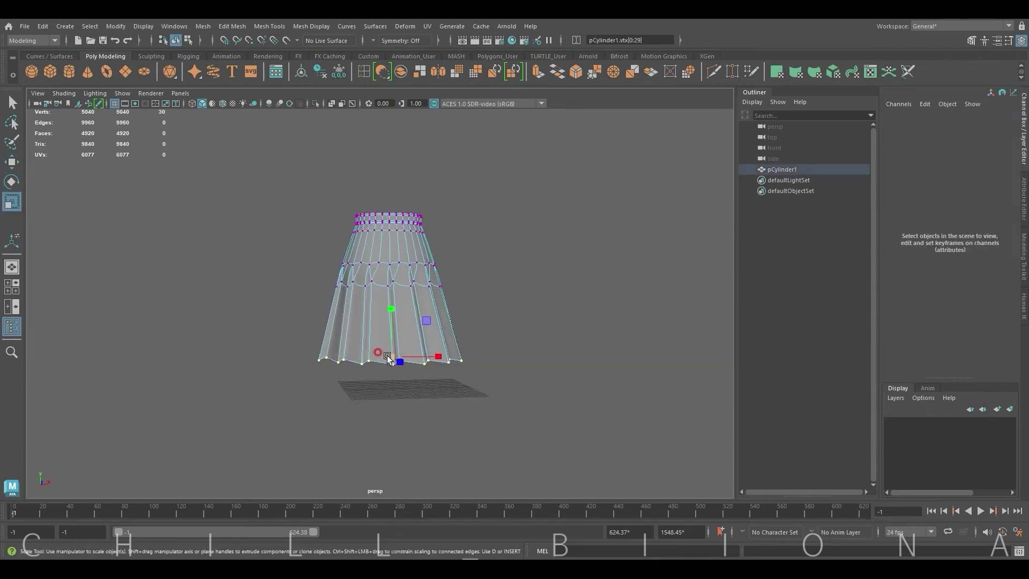
click(506, 225)
alt+drag(548, 239, 516, 275)
mouse_move(516, 275)
alt+right_down()
mouse_move(614, 246)
mouse_move(480, 287)
alt+right_up()
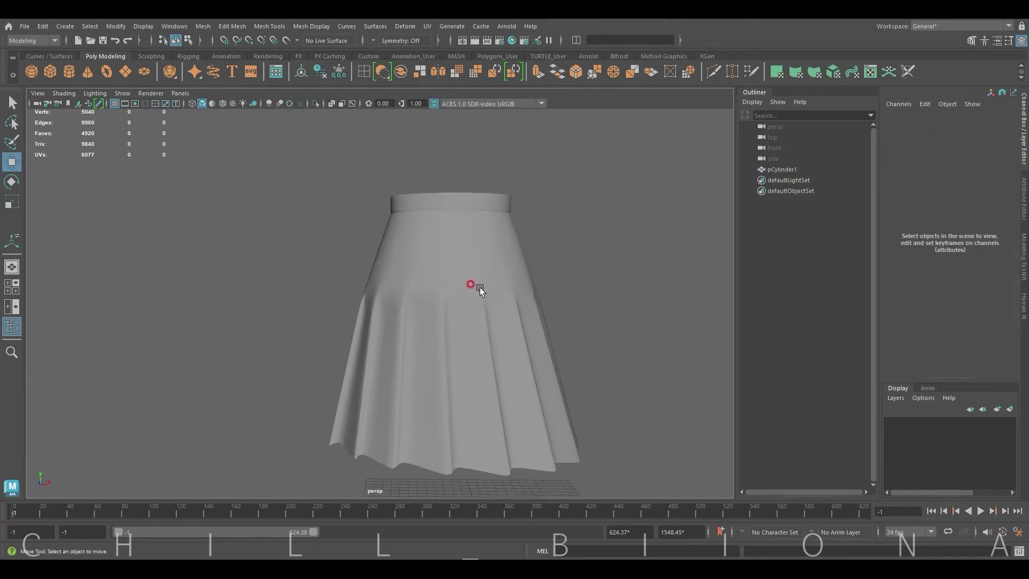
alt+drag(480, 287, 434, 230)
click(433, 230)
Step: Turn off smooth preview and apply Mesh > Smooth to the skirt
key(1)
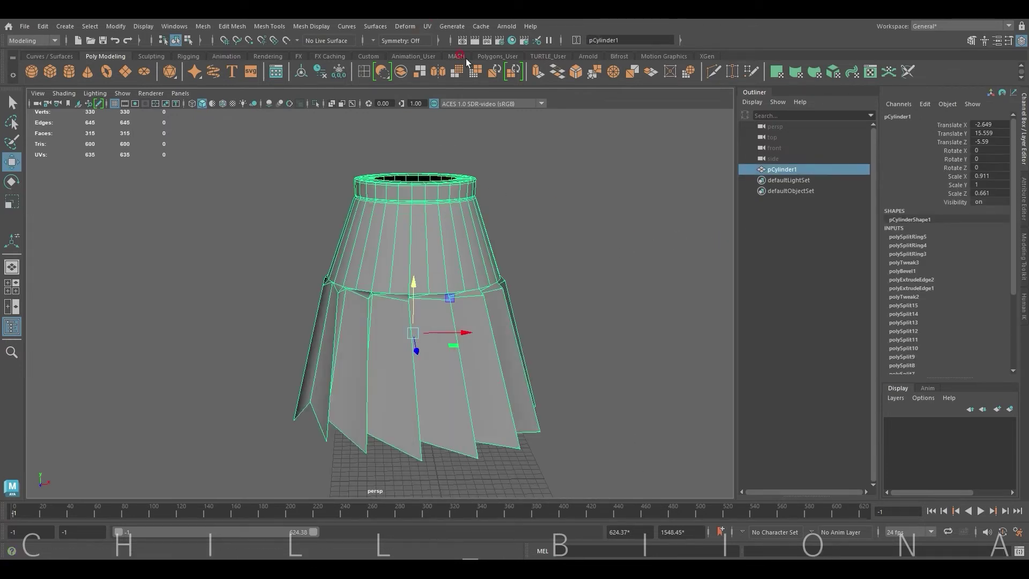
click(458, 75)
click(535, 209)
click(438, 259)
Step: Frame the waistband and start a Multi-Cut (Ctrl+Shift+X) below it
scroll(438, 259, up, 3)
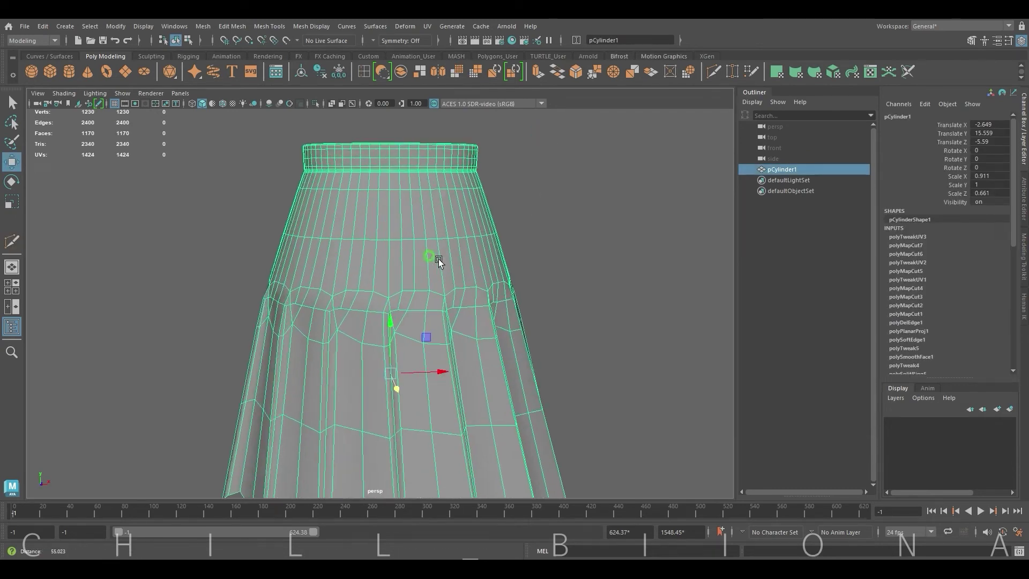
scroll(514, 247, up, 3)
scroll(418, 301, down, 2)
scroll(457, 282, down, 1)
scroll(457, 279, down, 1)
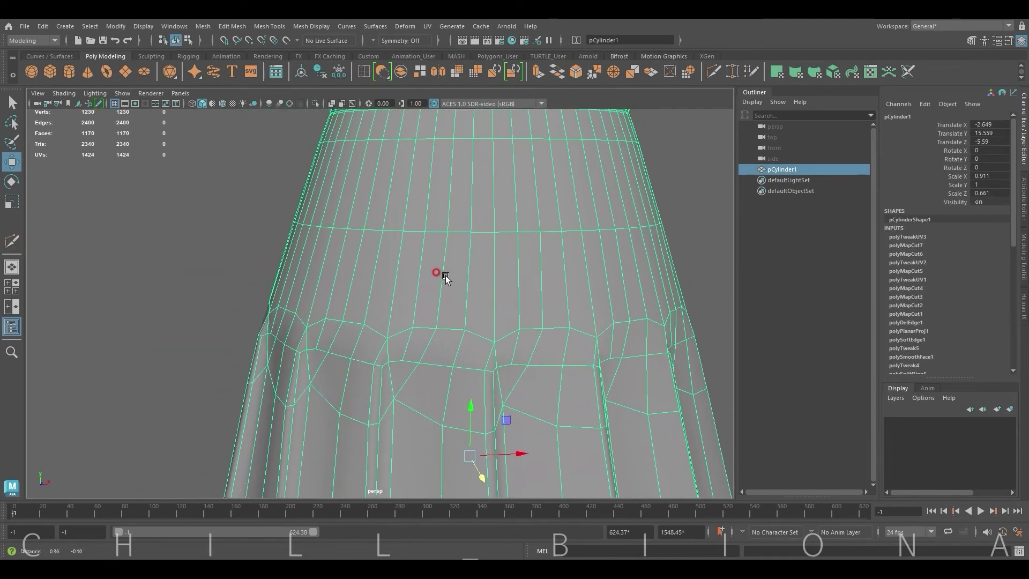
alt+middle_drag(452, 257, 455, 301)
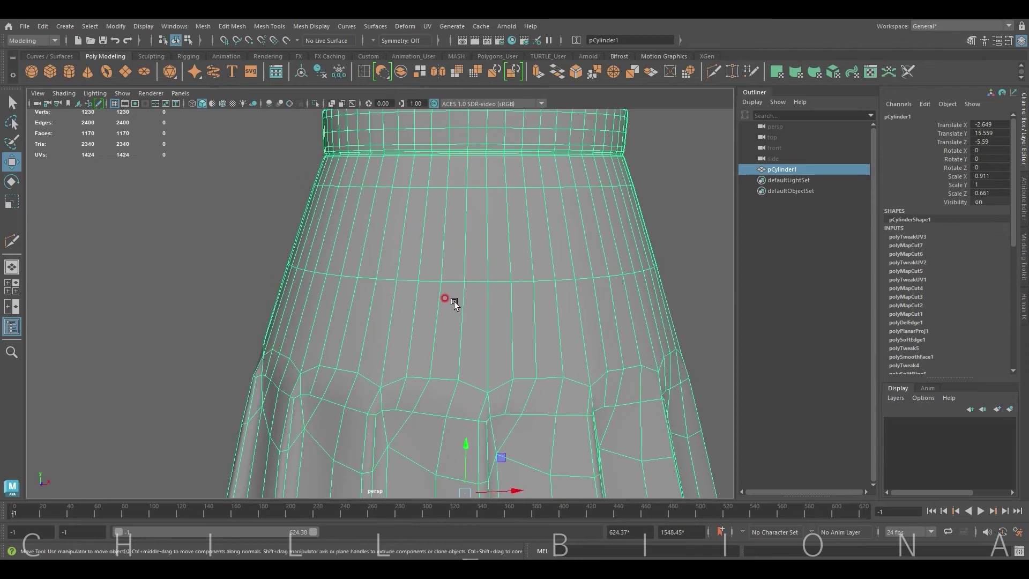
key(ctrl+shift+x)
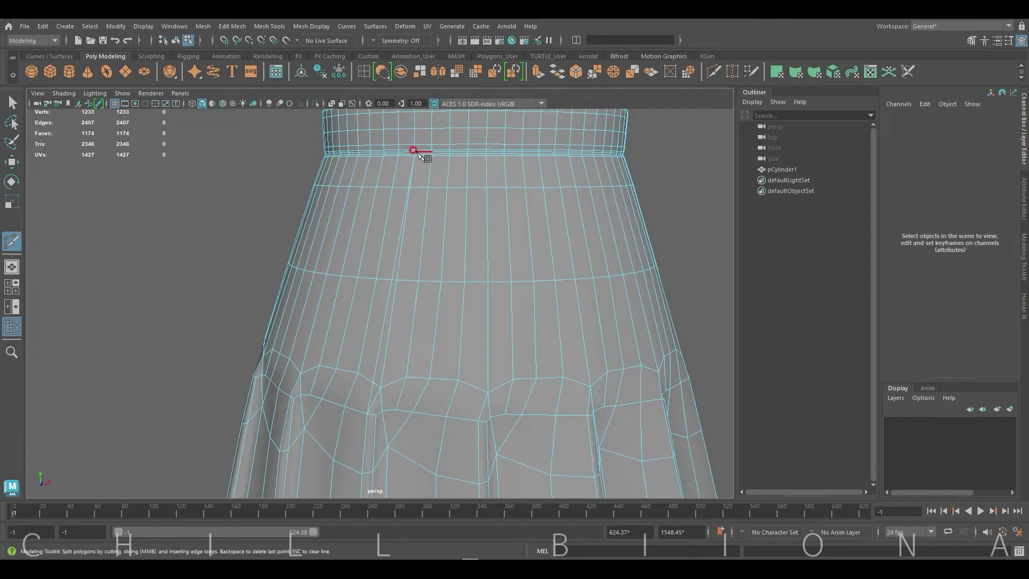
Step: Select the new vertical seam edges and harden them via Mesh Display > Harden Edge
click(384, 318)
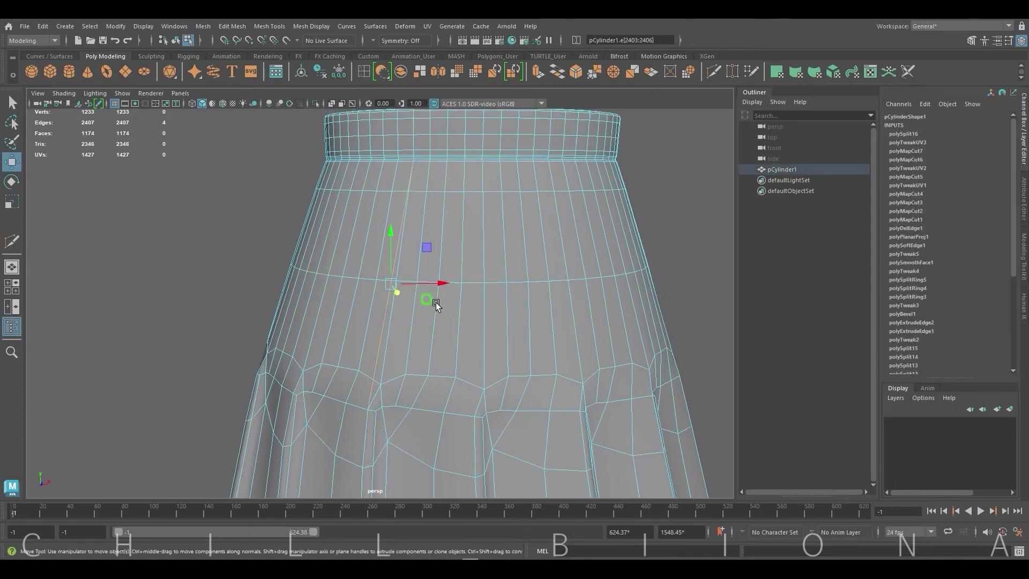
alt+drag(384, 317, 387, 317)
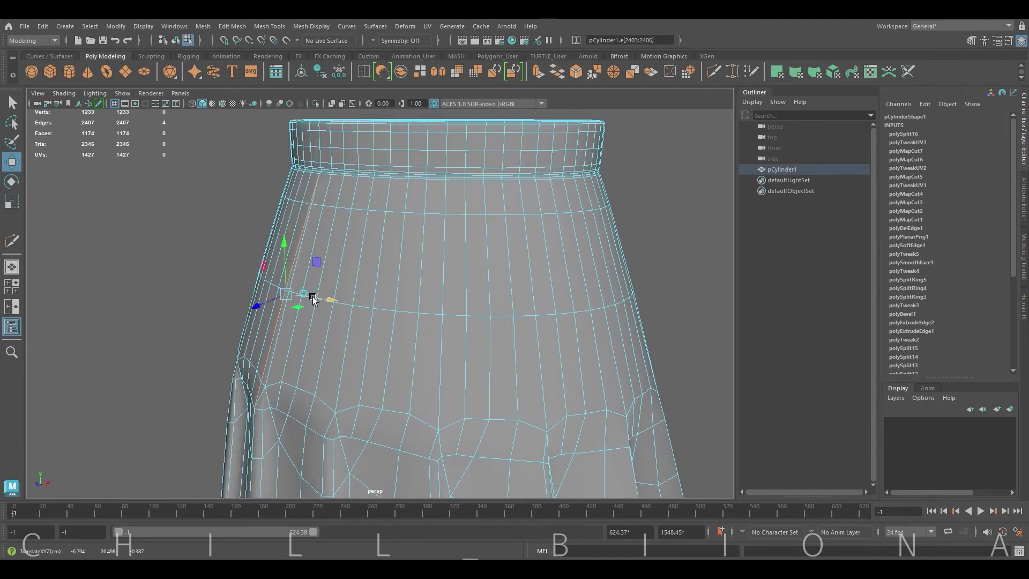
alt+drag(263, 331, 303, 320)
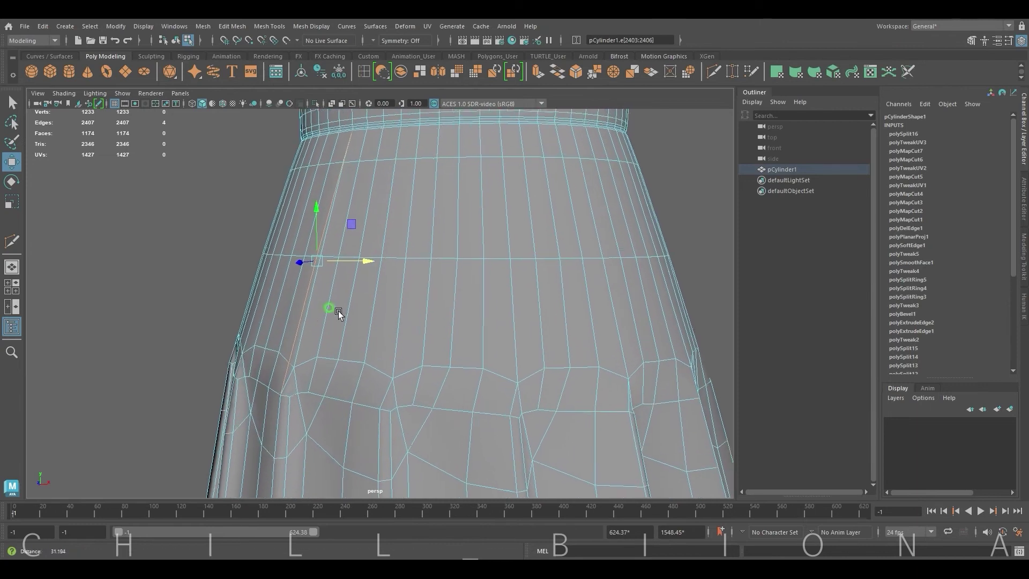
click(304, 320)
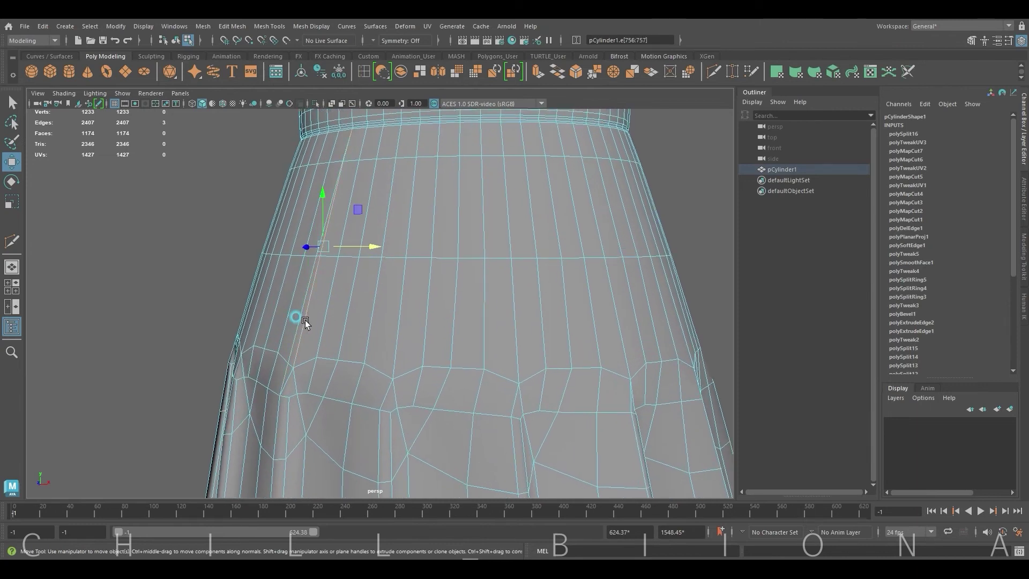
click(302, 27)
click(334, 112)
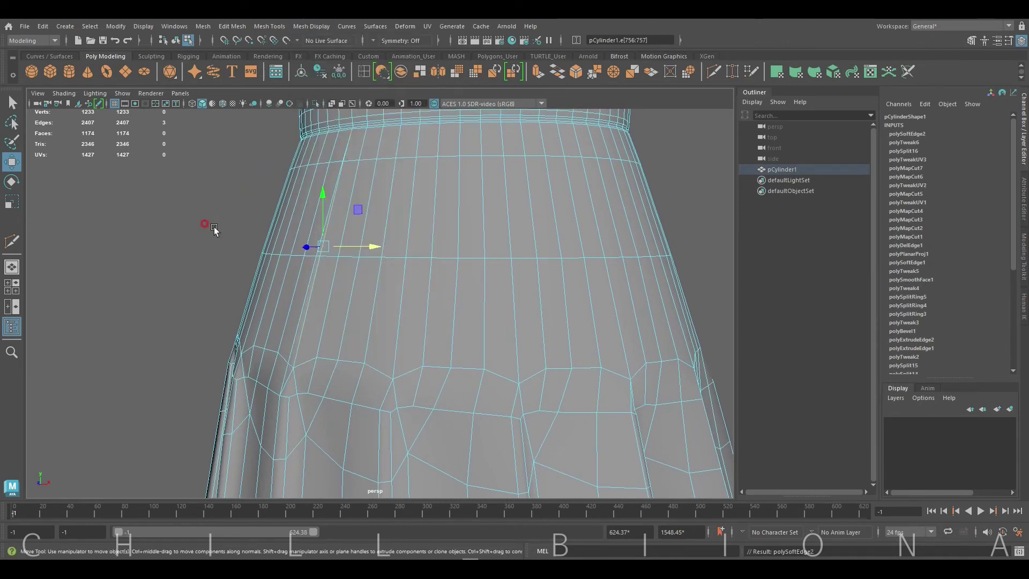
click(202, 214)
right_drag(225, 179, 245, 182)
mouse_move(245, 181)
alt+mouse_down()
mouse_move(207, 199)
mouse_move(263, 202)
mouse_move(190, 210)
mouse_move(181, 205)
mouse_move(189, 192)
mouse_move(176, 194)
mouse_move(223, 179)
mouse_move(285, 184)
mouse_move(249, 245)
alt+mouse_up()
Step: Pick a vertex on the pleat fold, then return to object mode and reselect the skirt
click(229, 286)
right_click(225, 288)
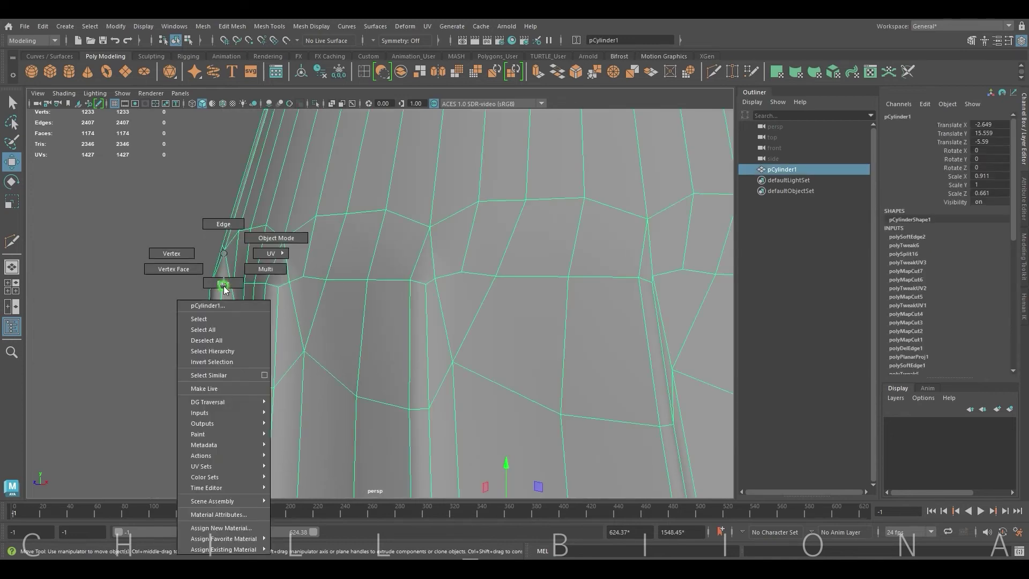
click(182, 256)
click(199, 287)
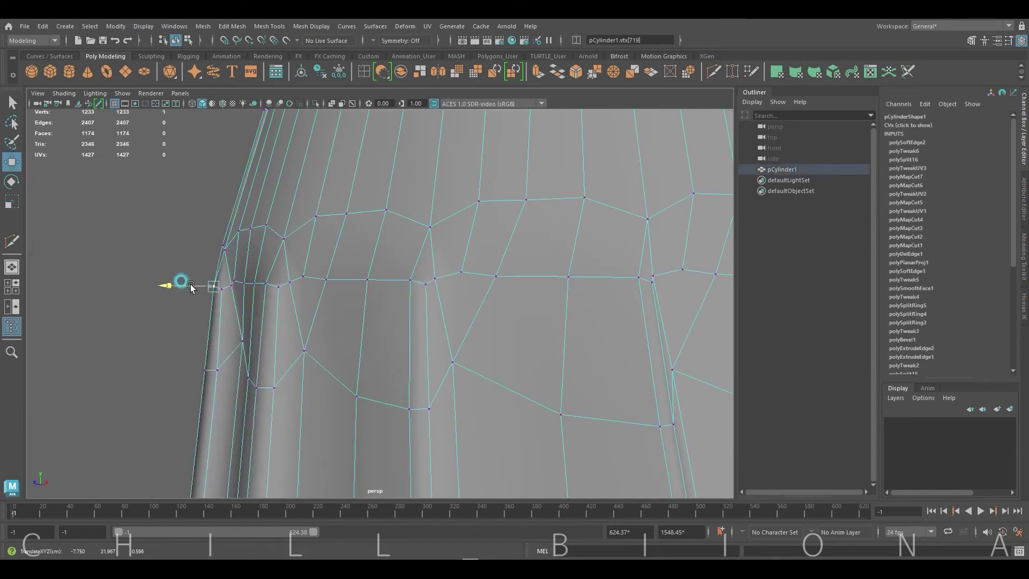
mouse_move(162, 179)
right_down()
mouse_move(188, 167)
mouse_move(256, 222)
right_up()
alt+drag(256, 222, 343, 284)
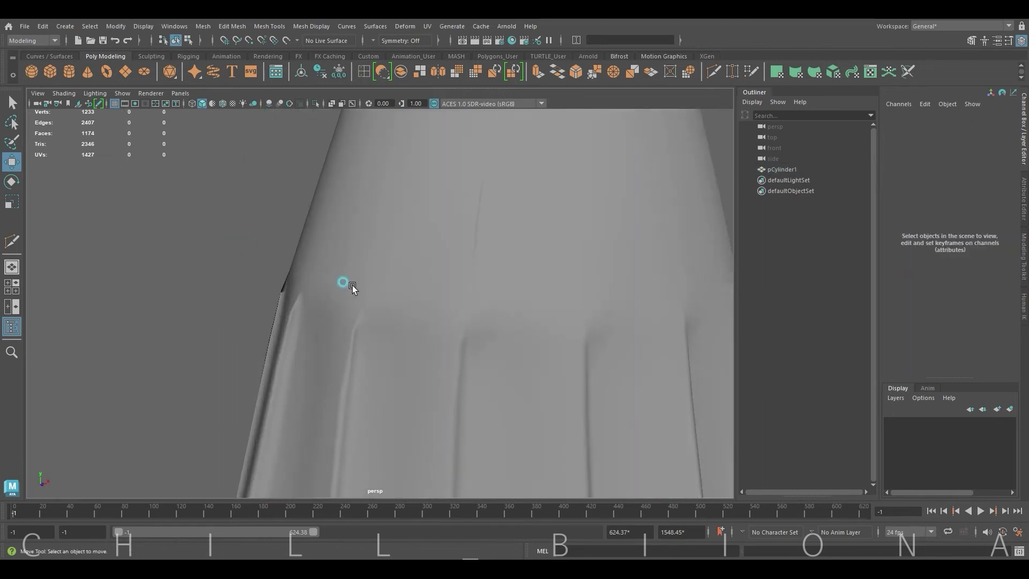
mouse_move(343, 284)
alt+right_down()
mouse_move(216, 345)
mouse_move(321, 295)
alt+right_up()
mouse_move(320, 295)
alt+mouse_down()
mouse_move(302, 290)
mouse_move(332, 269)
alt+mouse_up()
click(327, 295)
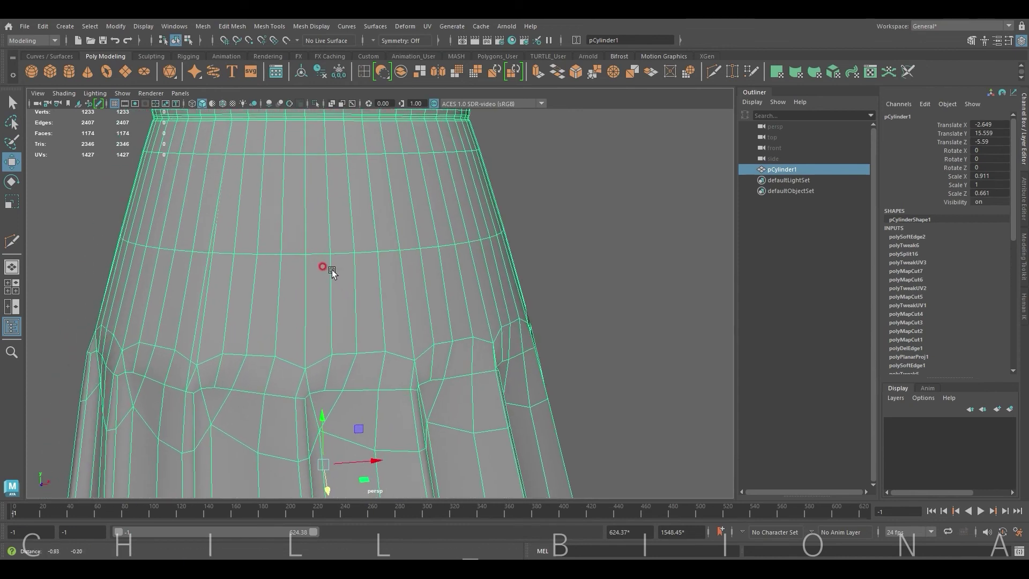
Step: Cut and commit the first vertical lines from the waistband into the pleats
click(322, 365)
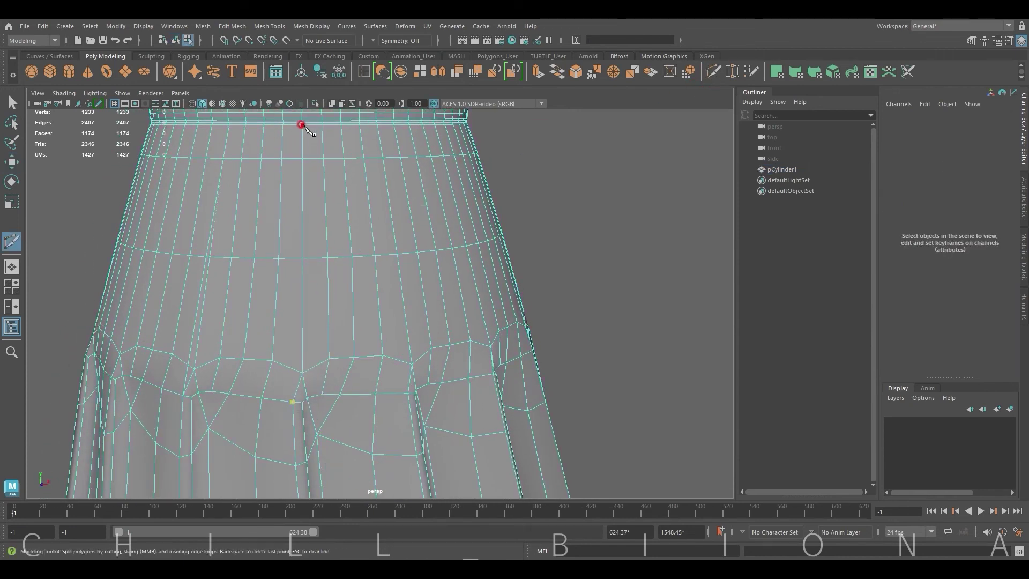
key(Return)
mouse_move(423, 330)
alt+mouse_down()
mouse_move(448, 333)
mouse_move(384, 366)
alt+mouse_up()
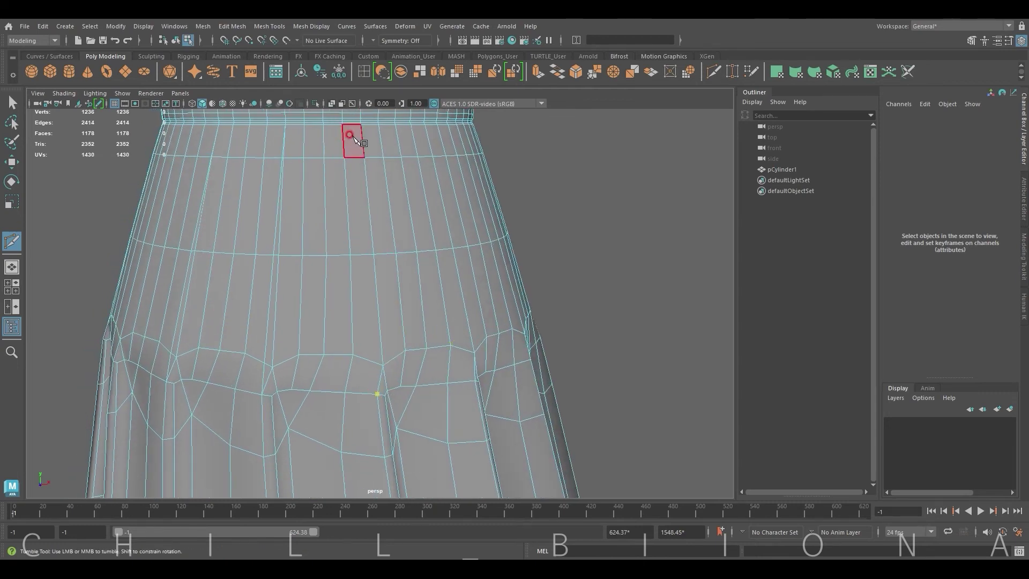
key(Return)
alt+drag(395, 140, 590, 276)
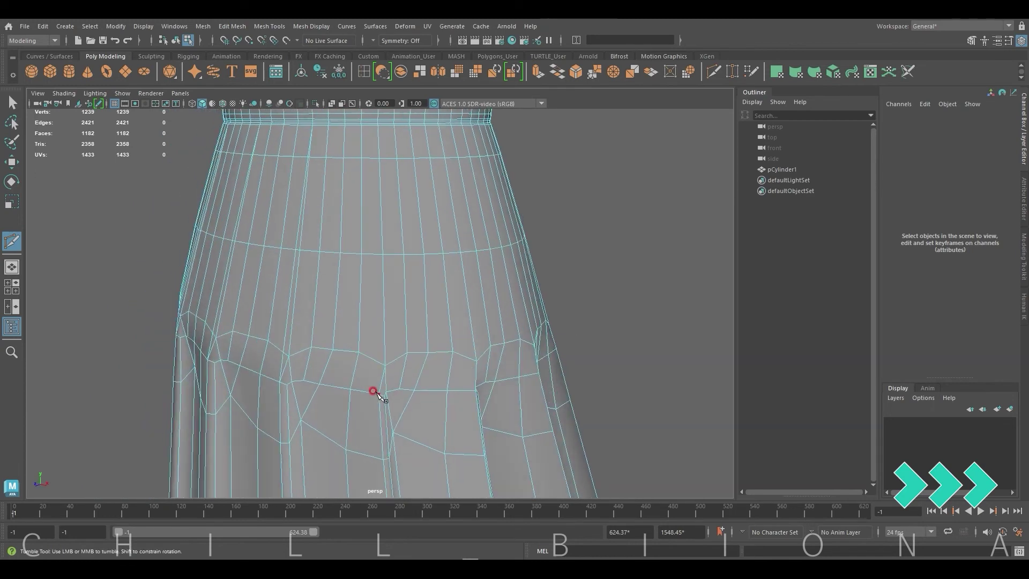
alt+drag(402, 386, 596, 284)
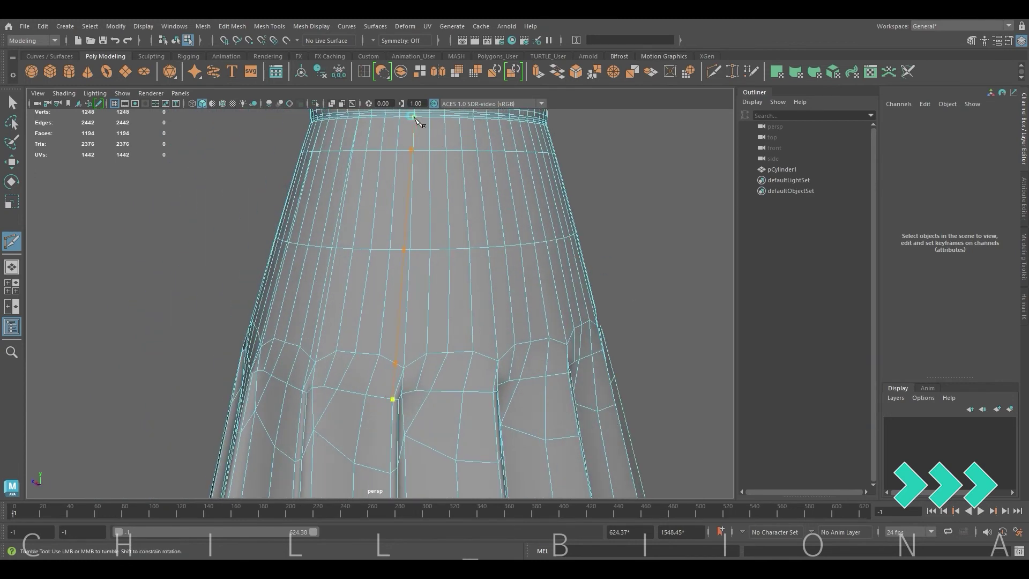
mouse_move(597, 284)
alt+middle_down()
mouse_move(478, 170)
mouse_move(414, 172)
alt+middle_up()
key(Return)
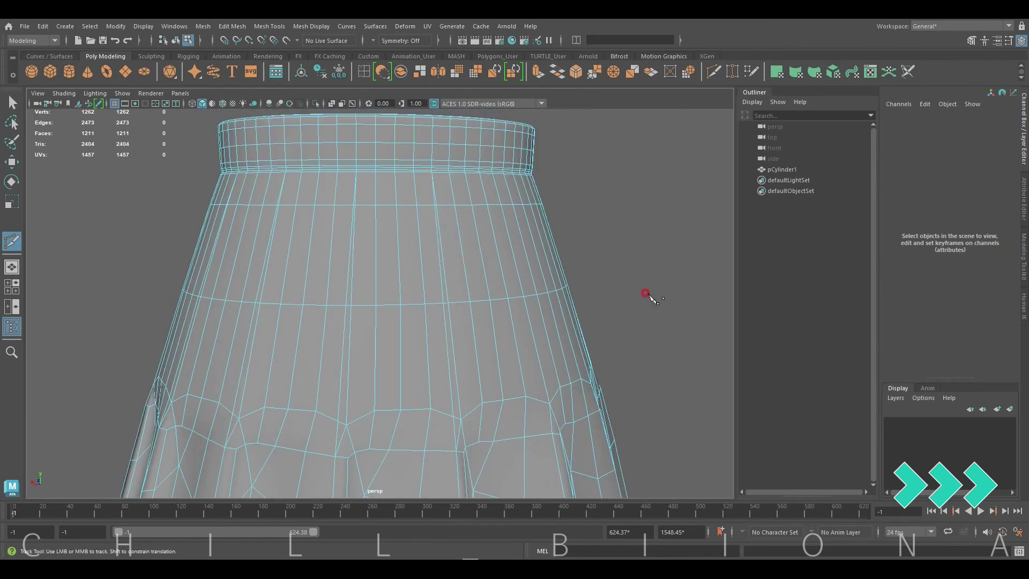
key(Return)
Step: Add and commit two more vertical cuts down into the pleat folds
mouse_move(646, 295)
alt+mouse_down()
mouse_move(418, 152)
mouse_move(438, 151)
mouse_move(395, 378)
alt+mouse_up()
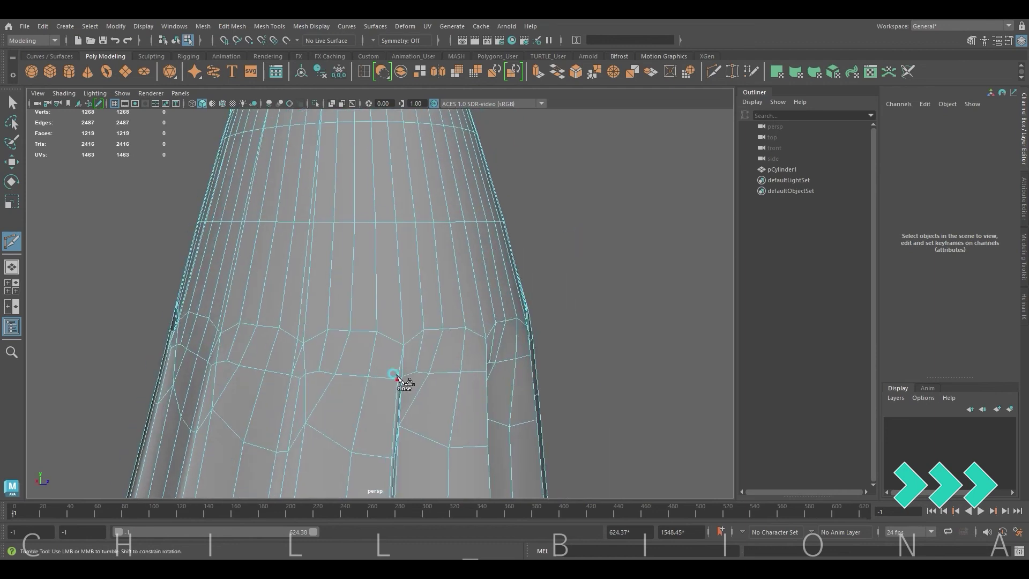
alt+drag(562, 306, 385, 200)
click(380, 172)
key(Return)
click(333, 375)
key(Return)
mouse_move(321, 403)
alt+mouse_down()
mouse_move(563, 288)
mouse_move(331, 302)
mouse_move(378, 317)
mouse_move(313, 324)
alt+mouse_up()
key(w)
Step: Select and harden the next vertical cut edges down the pleats
mouse_move(291, 360)
alt+mouse_down()
mouse_move(376, 298)
mouse_move(393, 315)
mouse_move(243, 335)
alt+mouse_up()
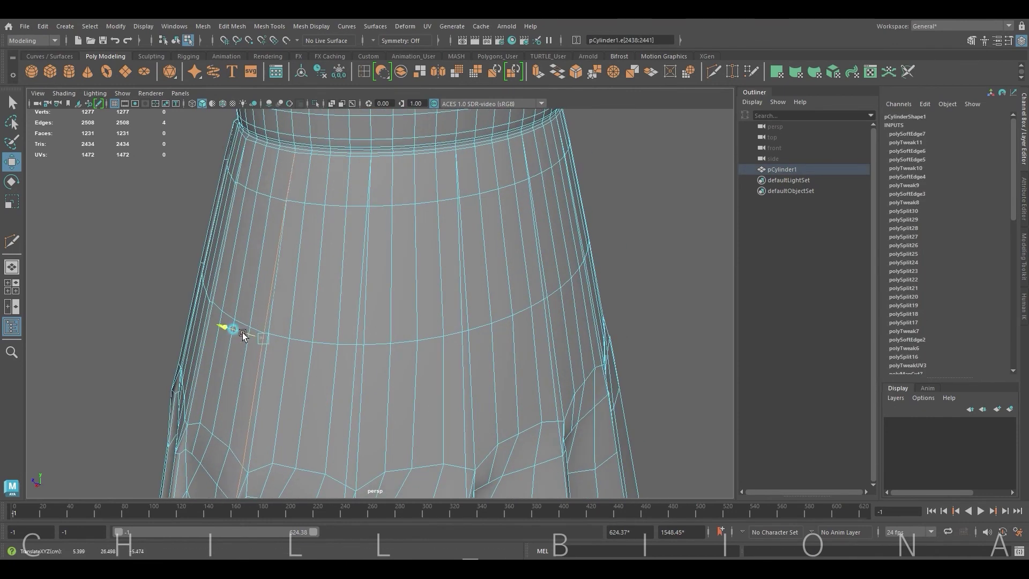
alt+drag(334, 346, 286, 317)
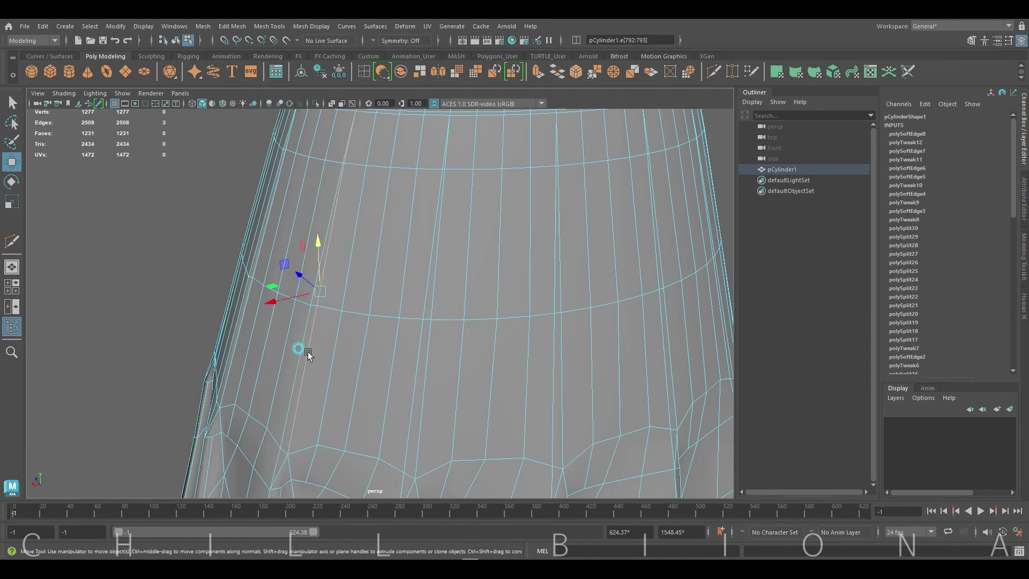
alt+drag(307, 355, 428, 247)
mouse_move(420, 309)
alt+mouse_down()
mouse_move(333, 340)
mouse_move(354, 288)
alt+mouse_up()
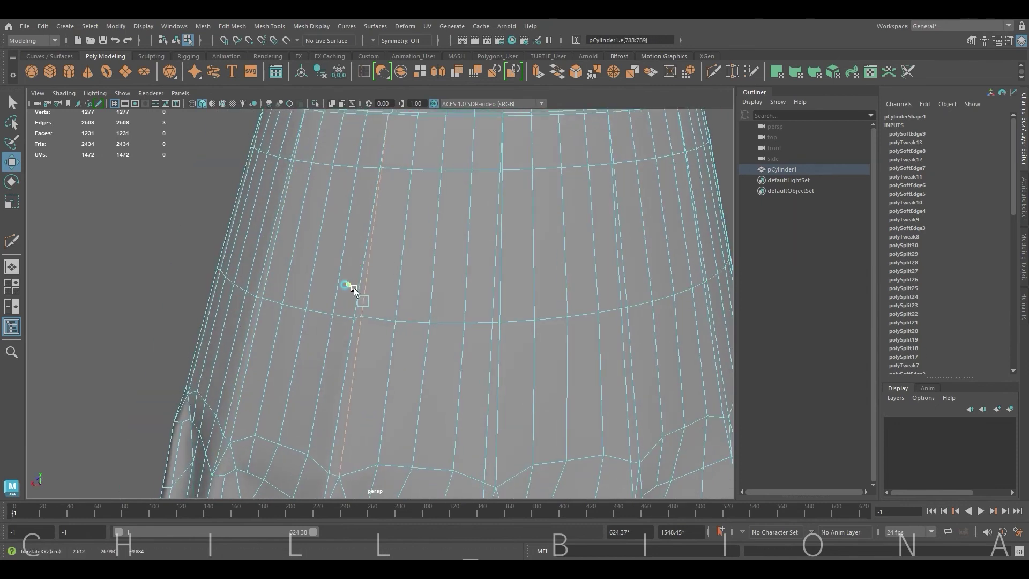
double_click(354, 288)
alt+drag(517, 282, 272, 330)
alt+drag(366, 319, 444, 326)
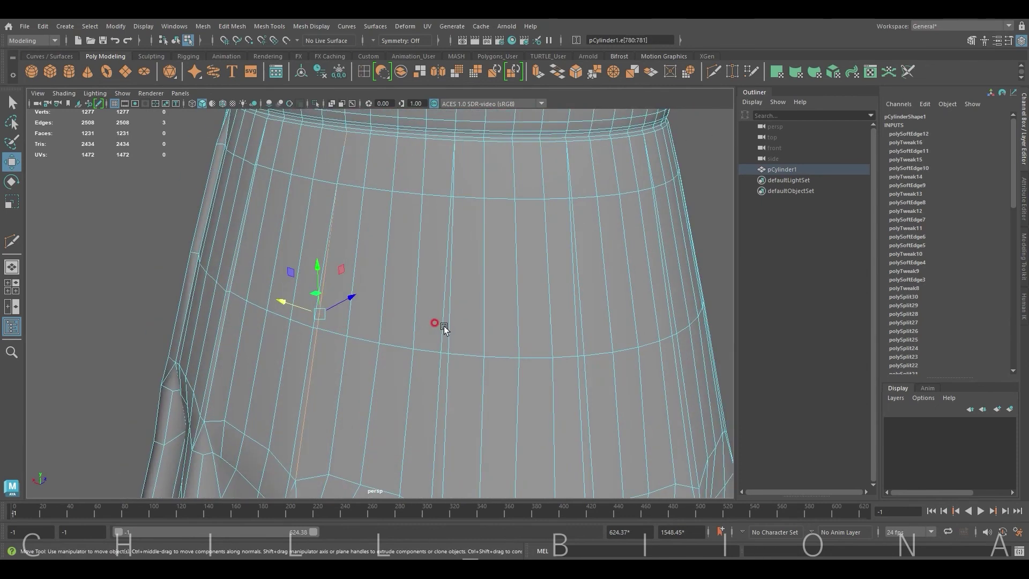
double_click(309, 319)
Step: Harden the remaining pleat edge lines around the skirt to sharpen the creases
mouse_move(329, 324)
alt+mouse_down()
mouse_move(442, 314)
mouse_move(193, 335)
mouse_move(333, 351)
mouse_move(251, 330)
mouse_move(268, 333)
alt+mouse_up()
double_click(193, 335)
double_click(268, 333)
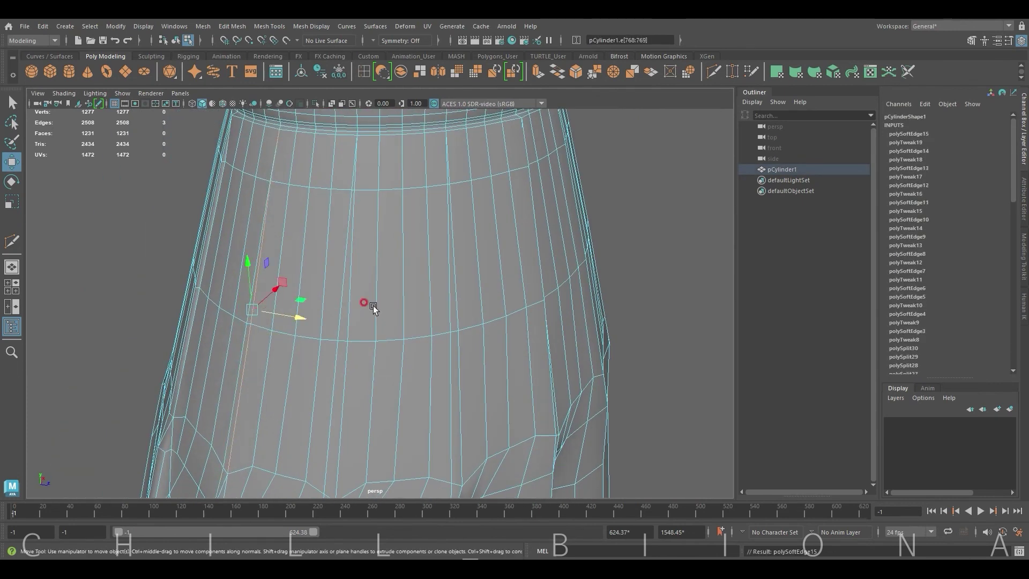
mouse_move(374, 308)
alt+mouse_down()
mouse_move(338, 314)
mouse_move(325, 299)
mouse_move(361, 315)
mouse_move(323, 348)
alt+mouse_up()
click(324, 299)
shift+click(314, 301)
alt+drag(314, 301, 299, 312)
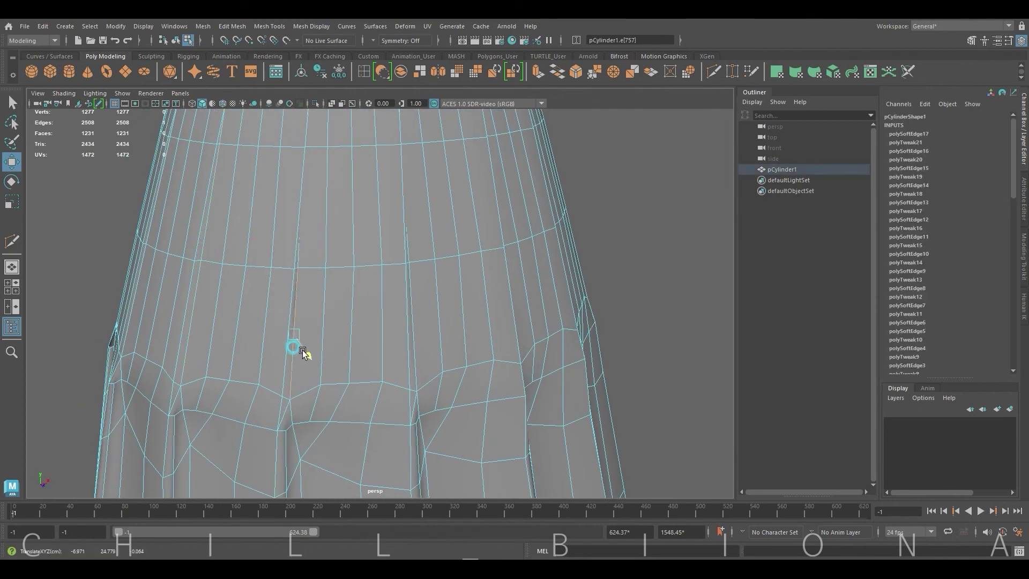
Step: Clear the edge selection and pull back to view the whole creased skirt
scroll(628, 187, down, 5)
click(650, 167)
mouse_move(651, 168)
alt+mouse_down()
mouse_move(460, 278)
mouse_move(417, 270)
mouse_move(658, 275)
mouse_move(740, 264)
mouse_move(496, 284)
mouse_move(619, 282)
alt+mouse_up()
alt+right_drag(619, 282, 386, 271)
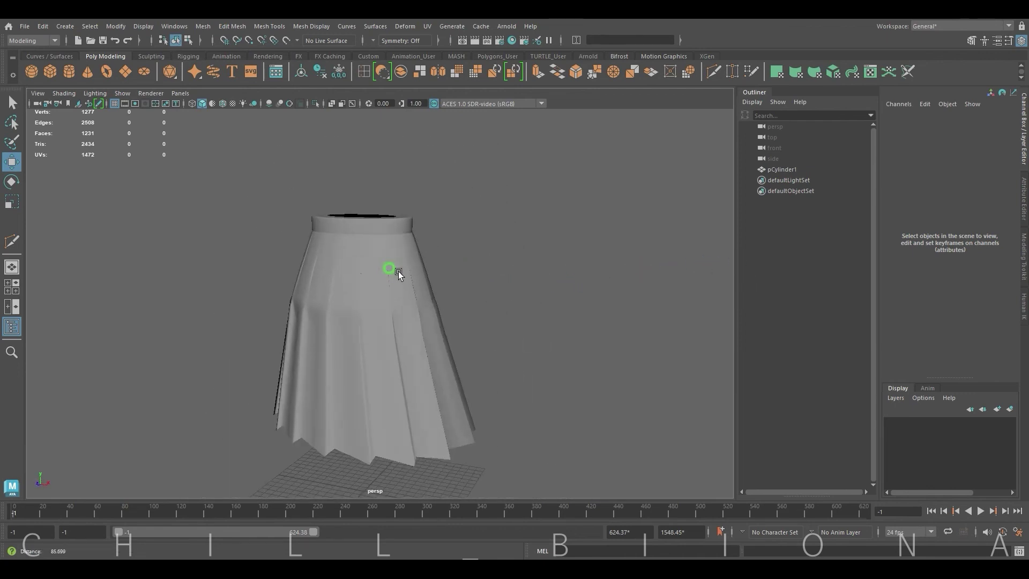
alt+middle_drag(387, 271, 561, 243)
alt+drag(562, 243, 527, 265)
mouse_move(527, 265)
alt+right_down()
mouse_move(483, 271)
mouse_move(511, 263)
alt+right_up()
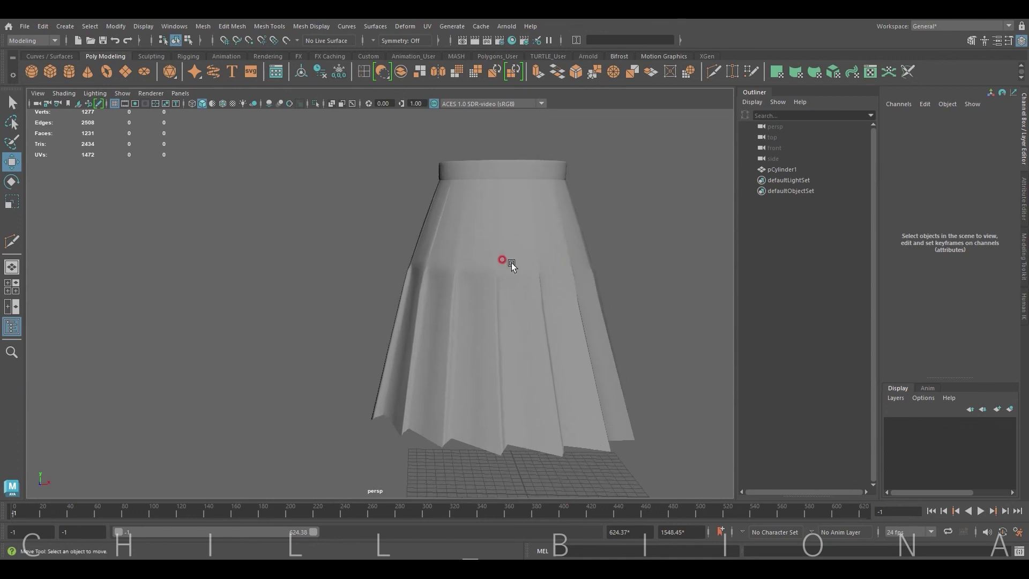
alt+drag(511, 263, 485, 248)
Step: Assign the existing blinn1 material to the skirt, then deselect and orbit to review it
click(491, 252)
right_click(490, 252)
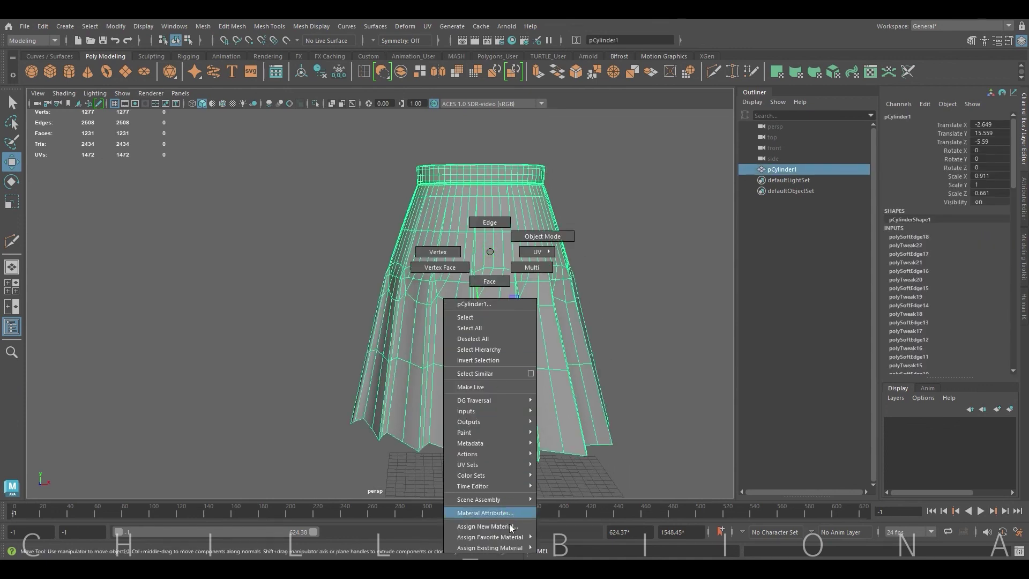
click(511, 547)
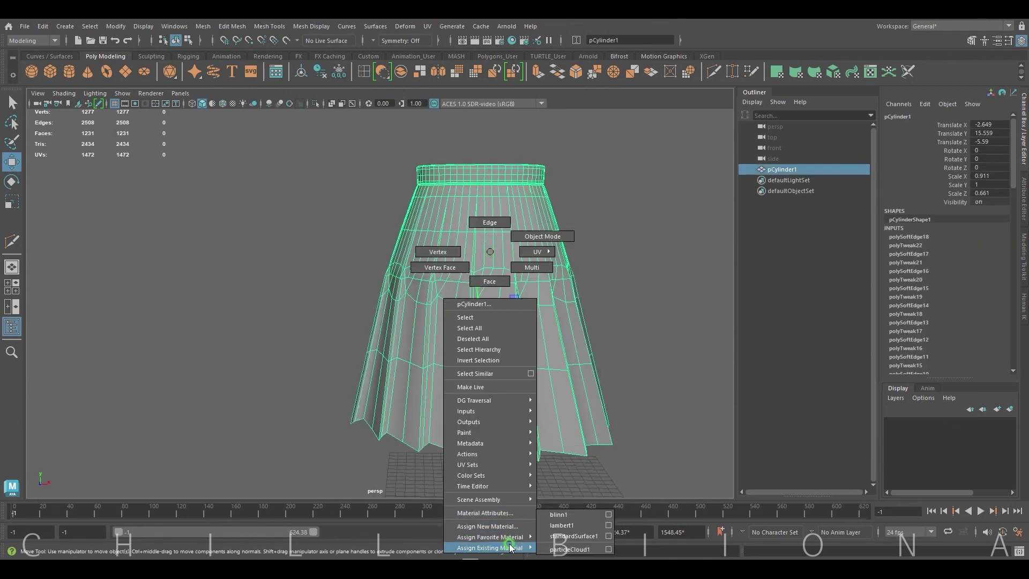
click(567, 519)
click(618, 268)
alt+drag(618, 269, 593, 280)
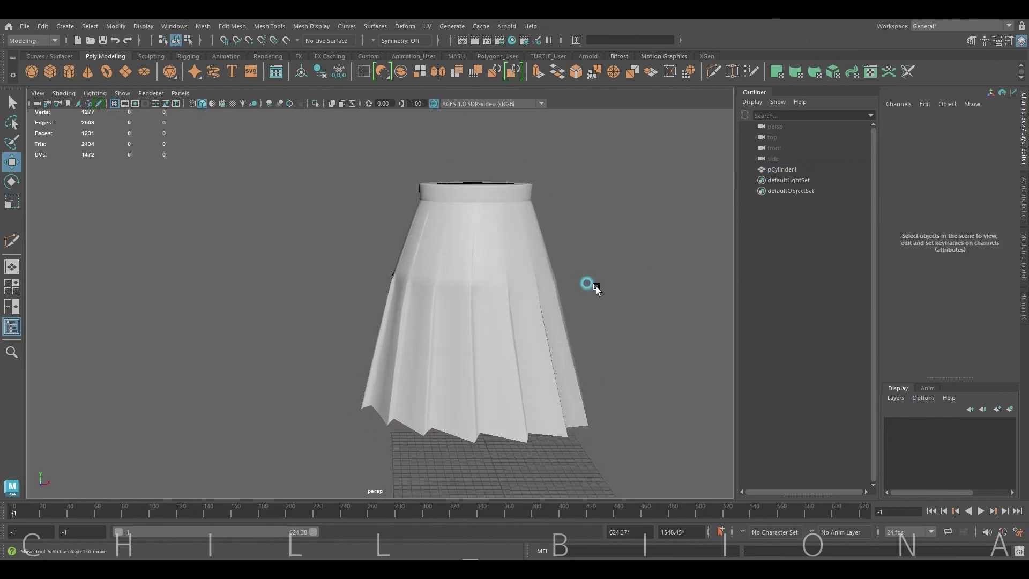
alt+middle_drag(596, 287, 622, 287)
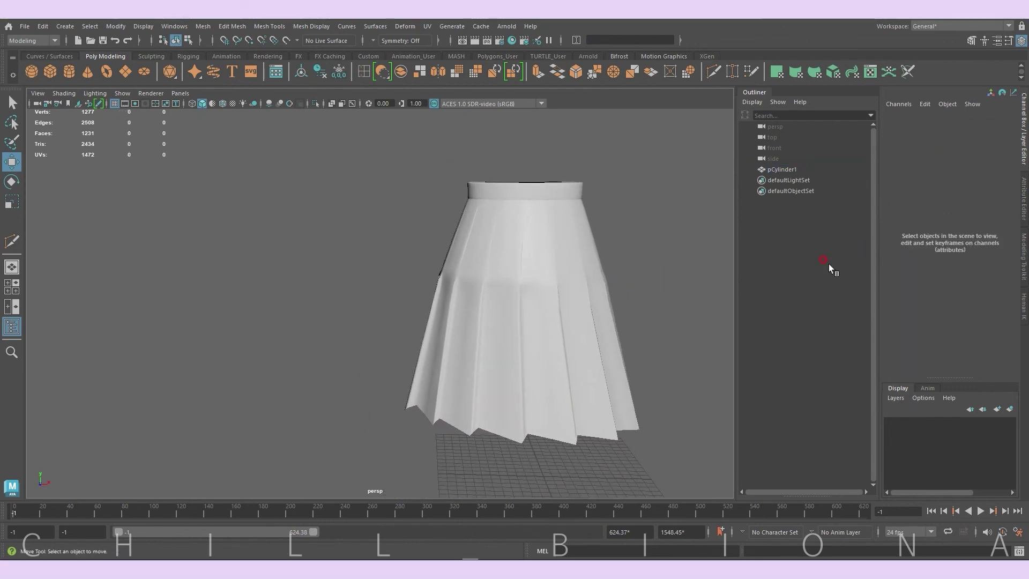